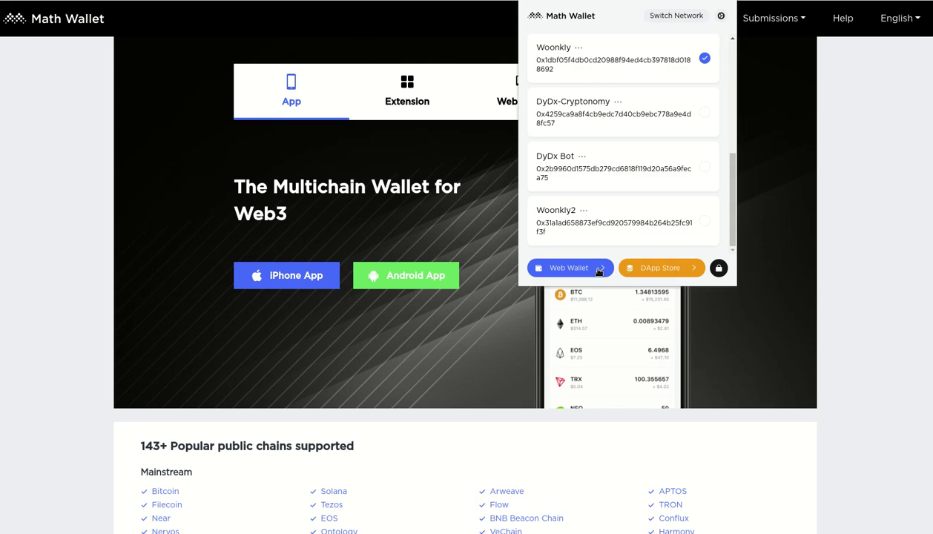
Open the Ethereum web wallet from the Math Wallet extension and log in through the browser extension
{"action": "right_click", "coordinate": [657, 267]}
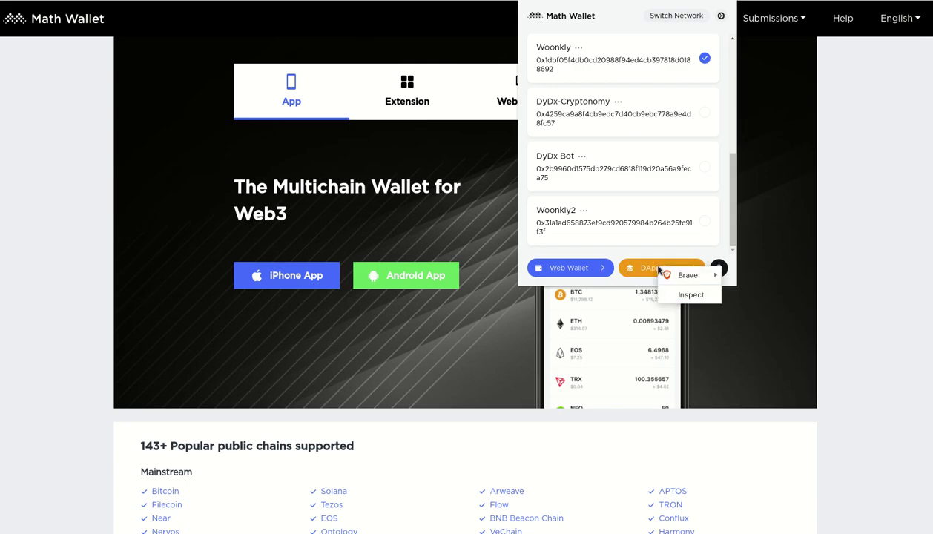
{"action": "left_click", "coordinate": [586, 268]}
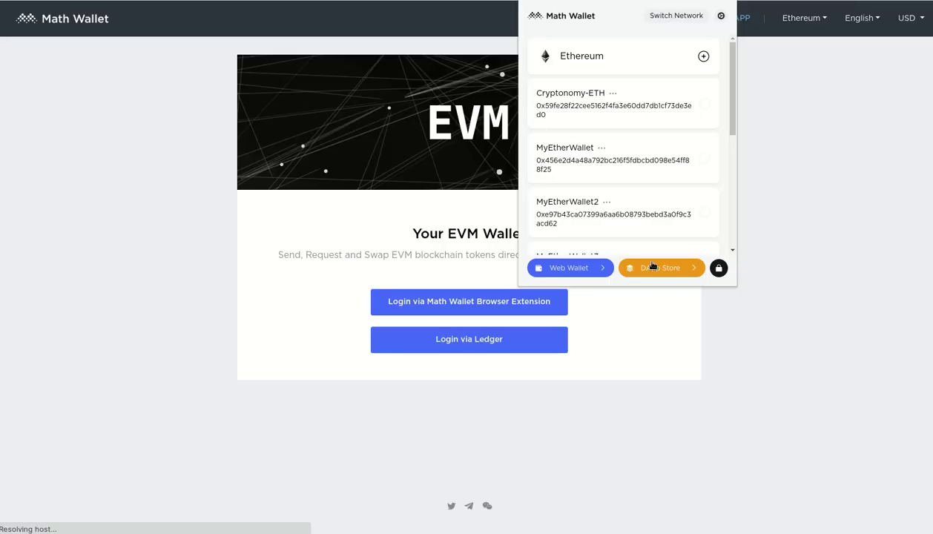
{"action": "left_click", "coordinate": [656, 268]}
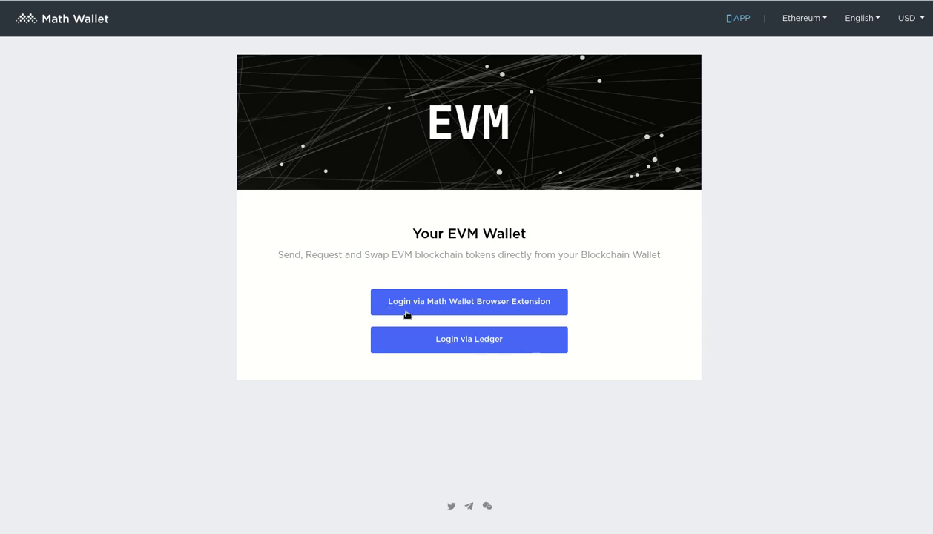
{"action": "left_click", "coordinate": [498, 307]}
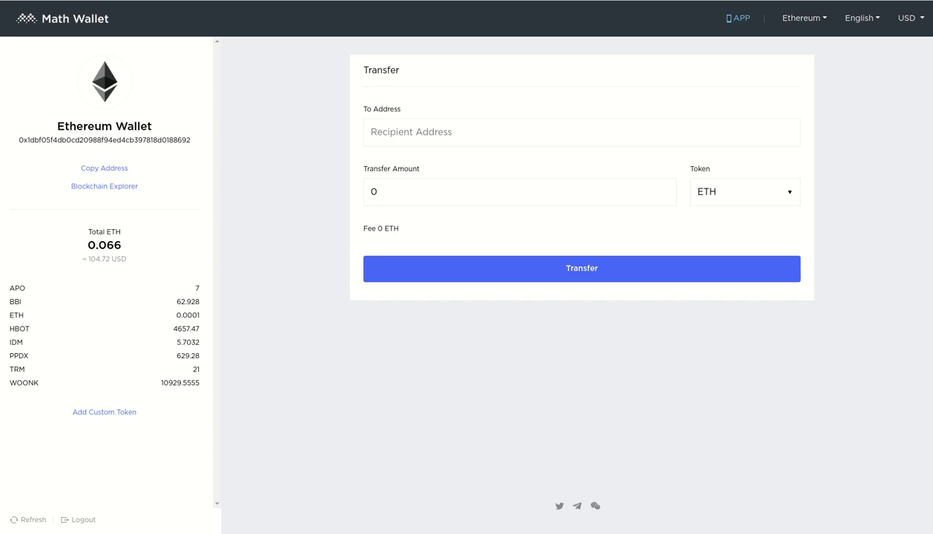
Switch to CoinMarketCap, open the BNB page from the BNB Chain token list and view all its tags
{"action": "left_click", "coordinate": [201, 2]}
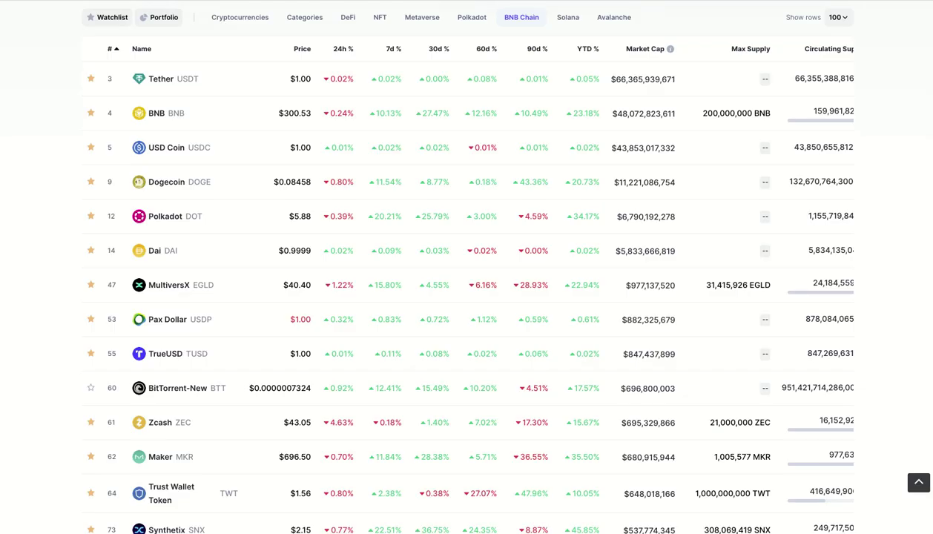
{"action": "scroll", "coordinate": [373, 95], "scroll_direction": "up", "scroll_amount": 1}
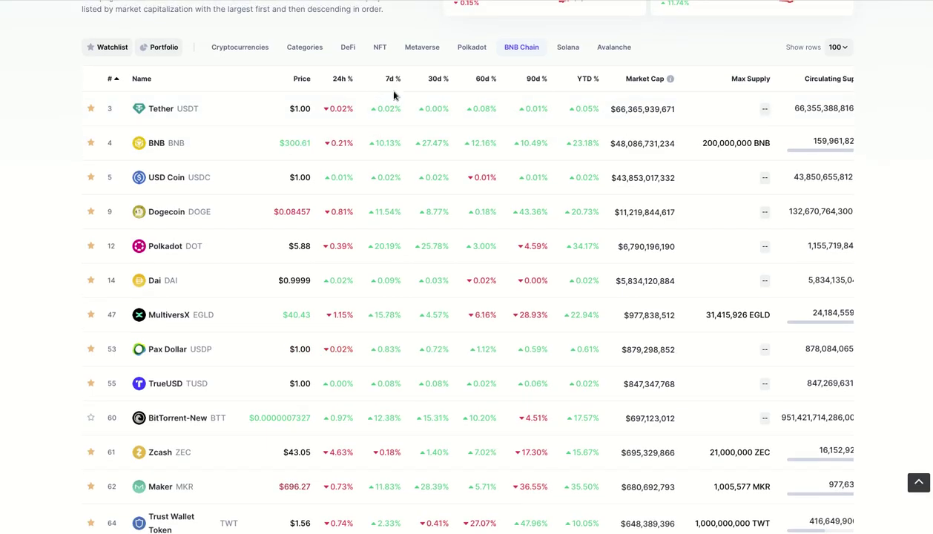
{"action": "scroll", "coordinate": [393, 94], "scroll_direction": "up", "scroll_amount": 1}
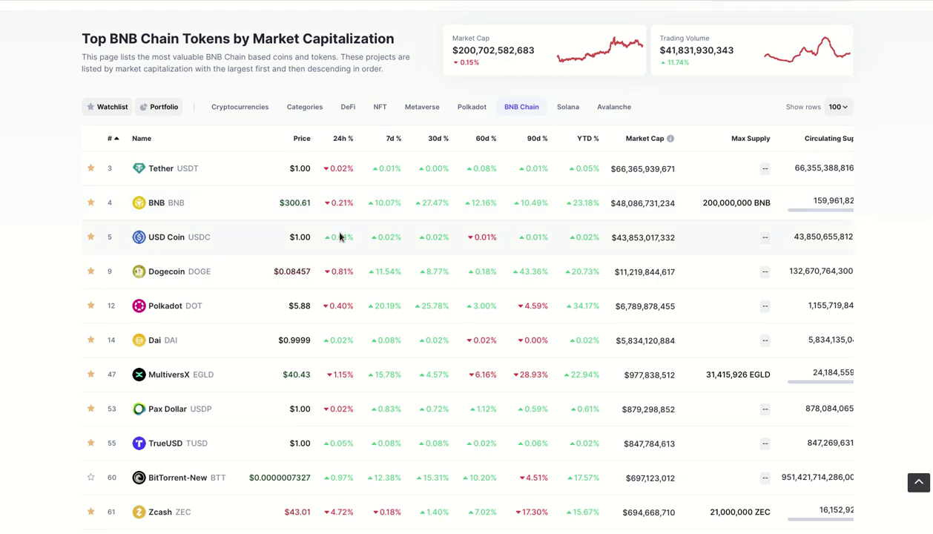
{"action": "left_click", "coordinate": [153, 206]}
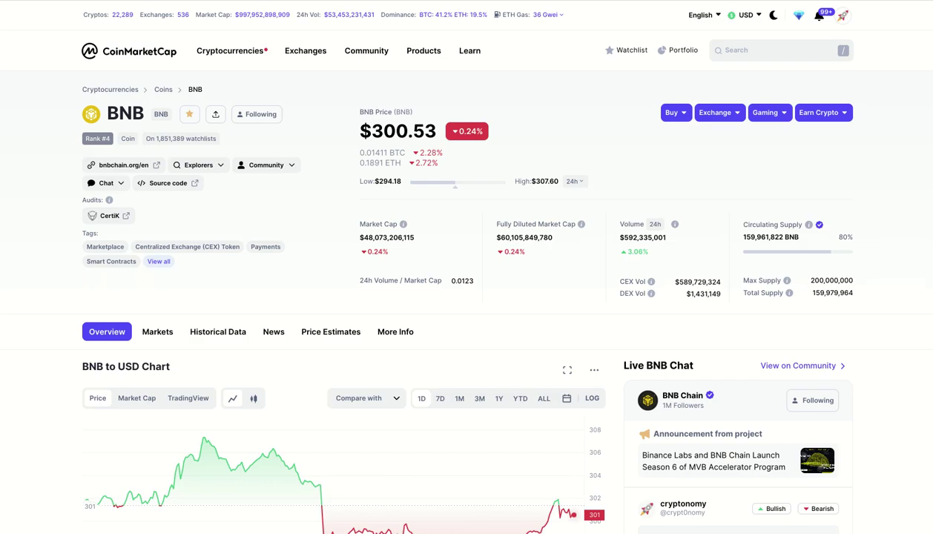
{"action": "left_click", "coordinate": [154, 261]}
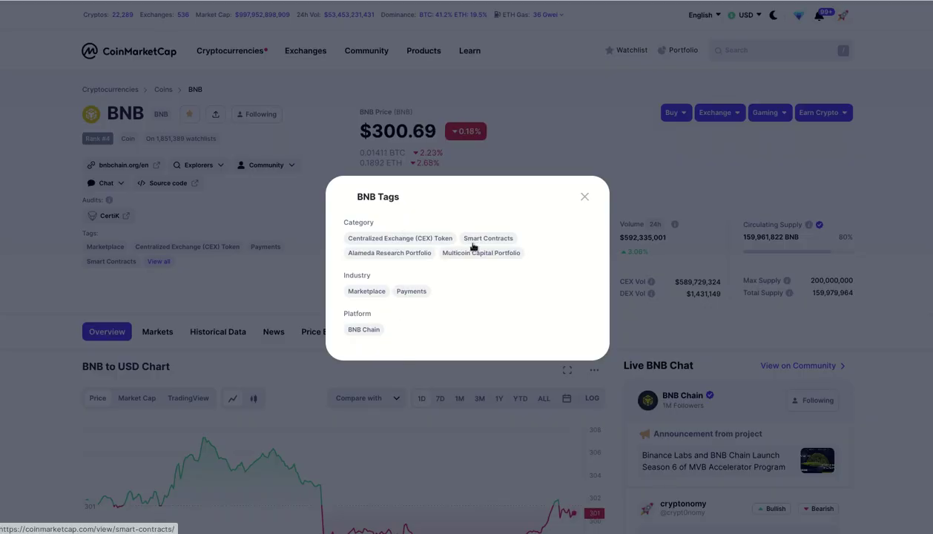
{"action": "left_click", "coordinate": [583, 198]}
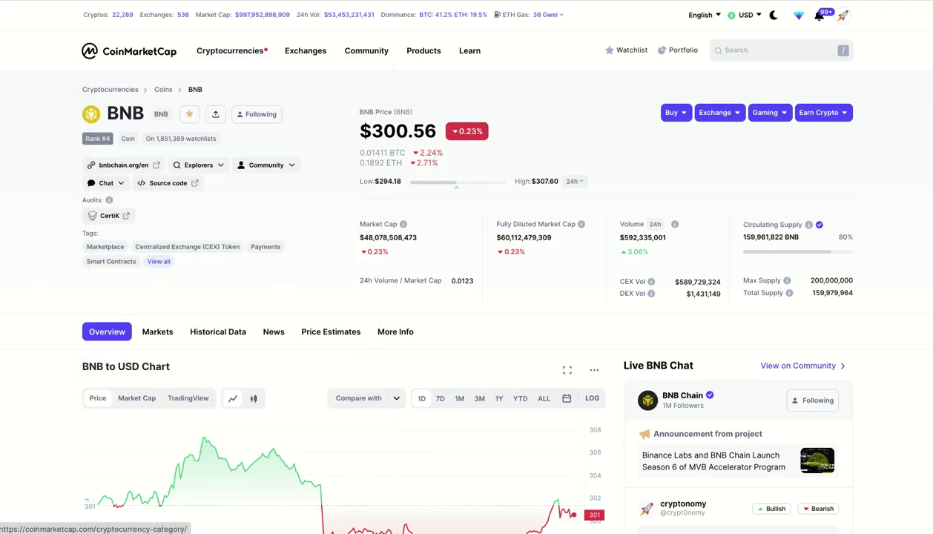
Open the USD Coin page from CoinMarketCap's main cryptocurrency list and copy its Ethereum contract address
{"action": "mouse_move", "coordinate": [282, 47]}
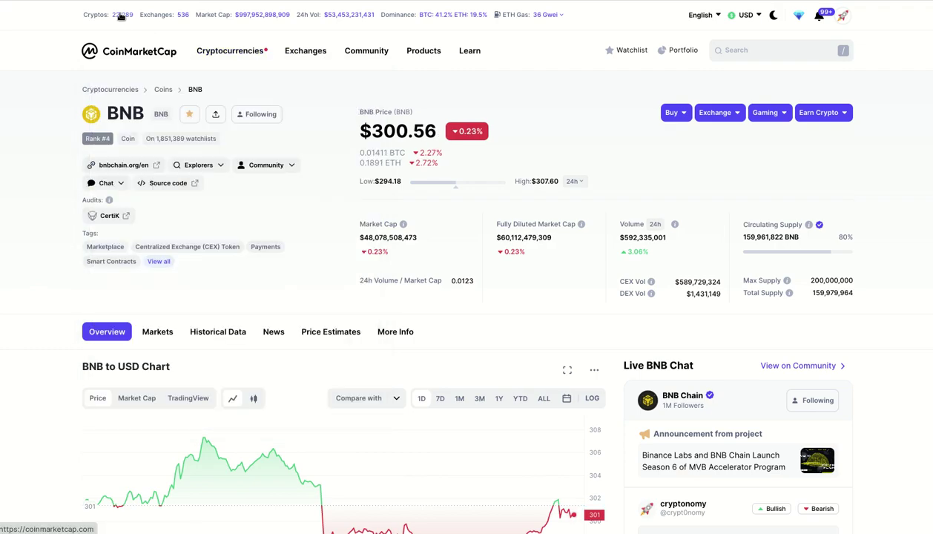
{"action": "key", "text": "alt+Left"}
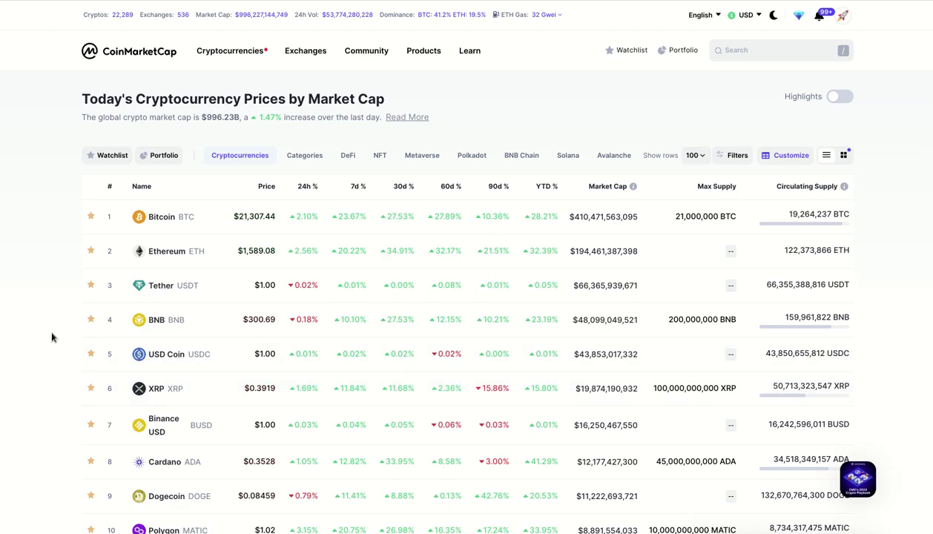
{"action": "scroll", "coordinate": [53, 332], "scroll_direction": "down", "scroll_amount": 2}
{"action": "scroll", "coordinate": [46, 325], "scroll_direction": "down", "scroll_amount": 1}
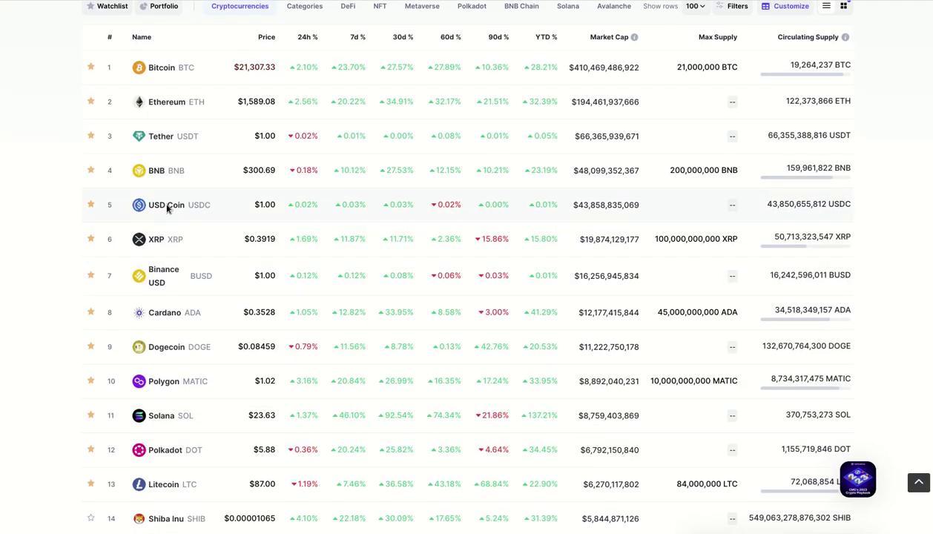
{"action": "left_click", "coordinate": [168, 209]}
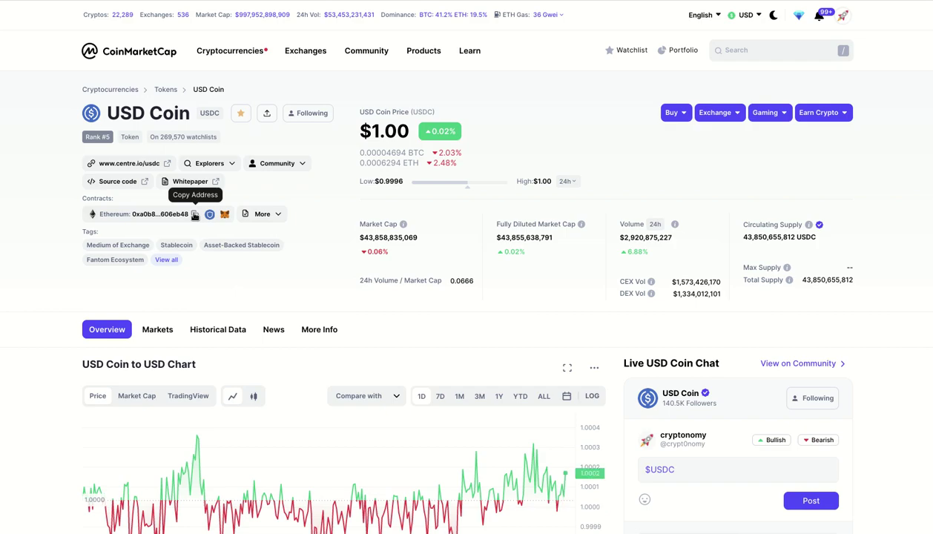
{"action": "left_click", "coordinate": [194, 214]}
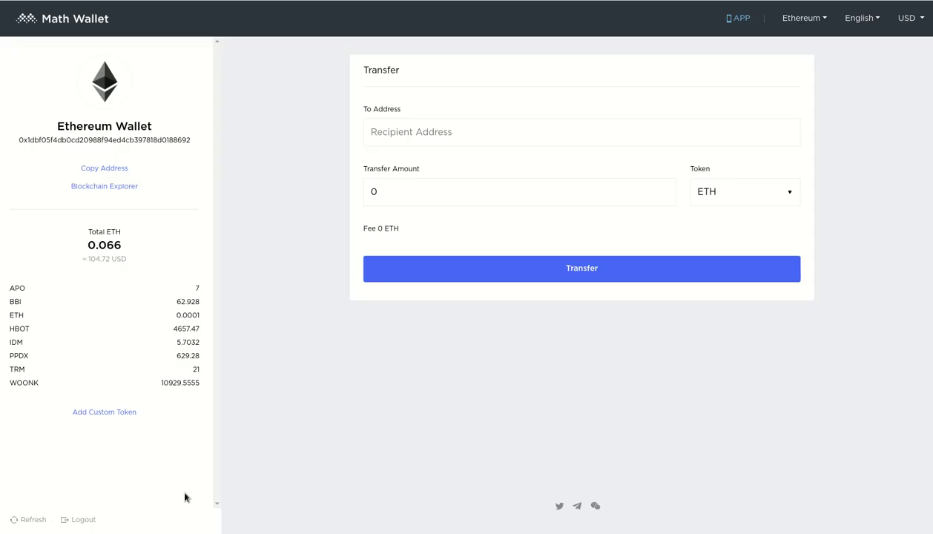
Switch to the Math Wallet web wallet, add USDC as a custom token using the copied contract address, and refresh the wallet
{"action": "left_click", "coordinate": [103, 414]}
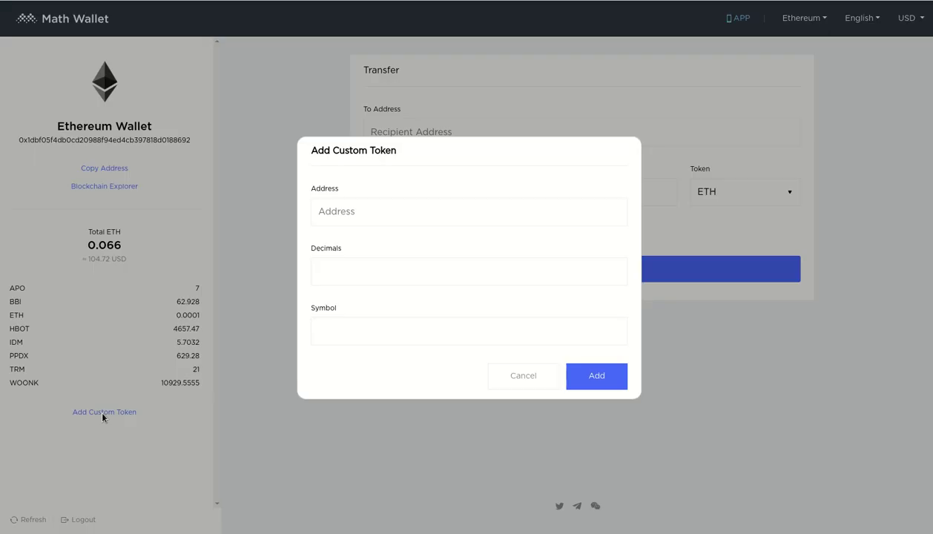
{"action": "left_click", "coordinate": [385, 214]}
{"action": "key", "text": "ctrl+v"}
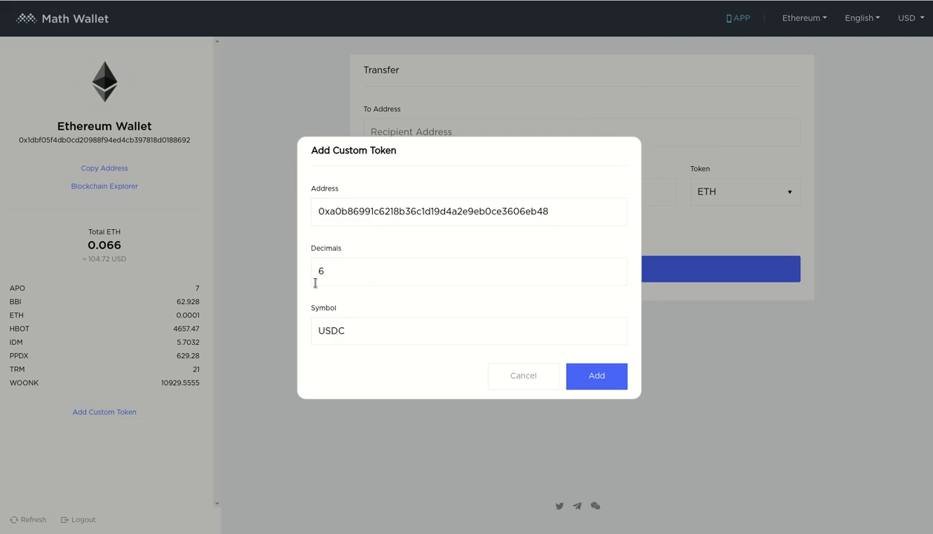
{"action": "left_click", "coordinate": [594, 381]}
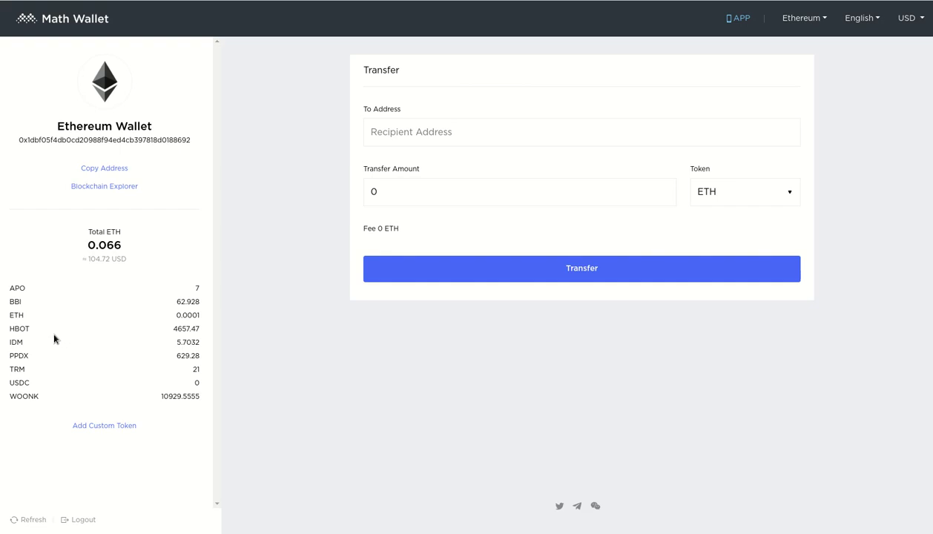
{"action": "left_click", "coordinate": [23, 521]}
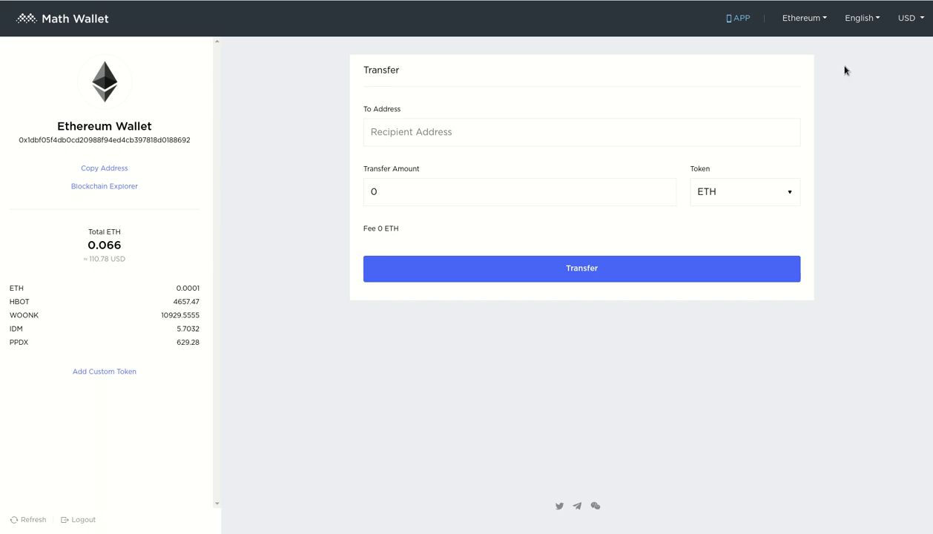
Switch the web wallet to Arbitrum One and log in through the browser extension, allowing the site's network change
{"action": "left_click", "coordinate": [820, 22]}
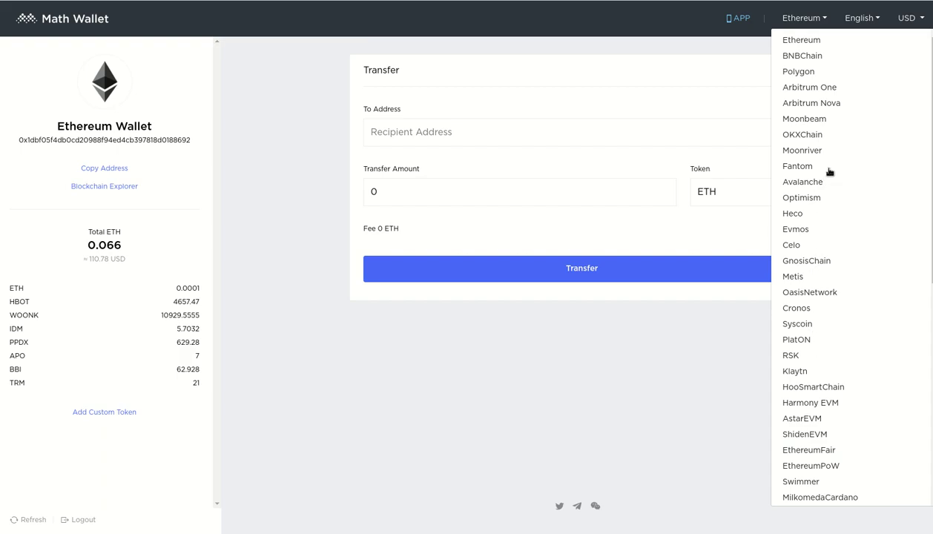
{"action": "left_click", "coordinate": [818, 87]}
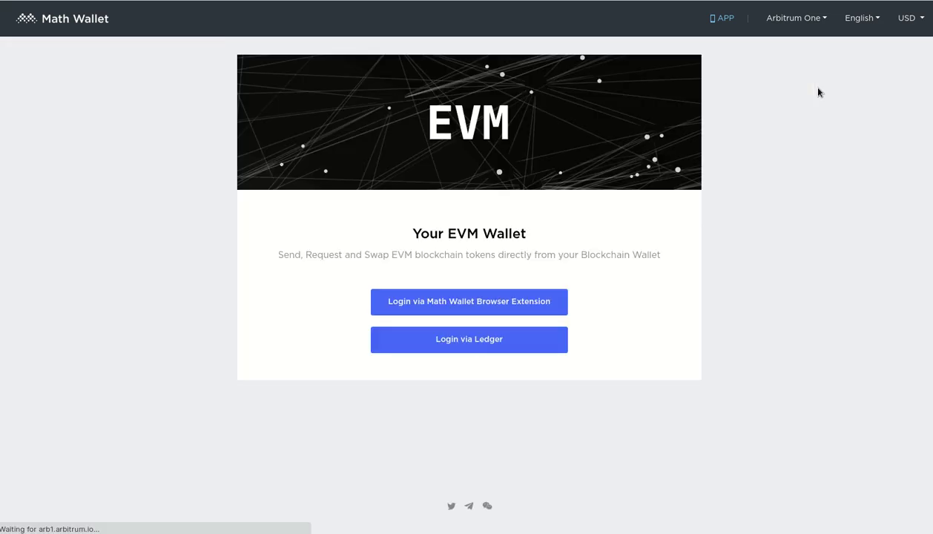
{"action": "left_click", "coordinate": [467, 302]}
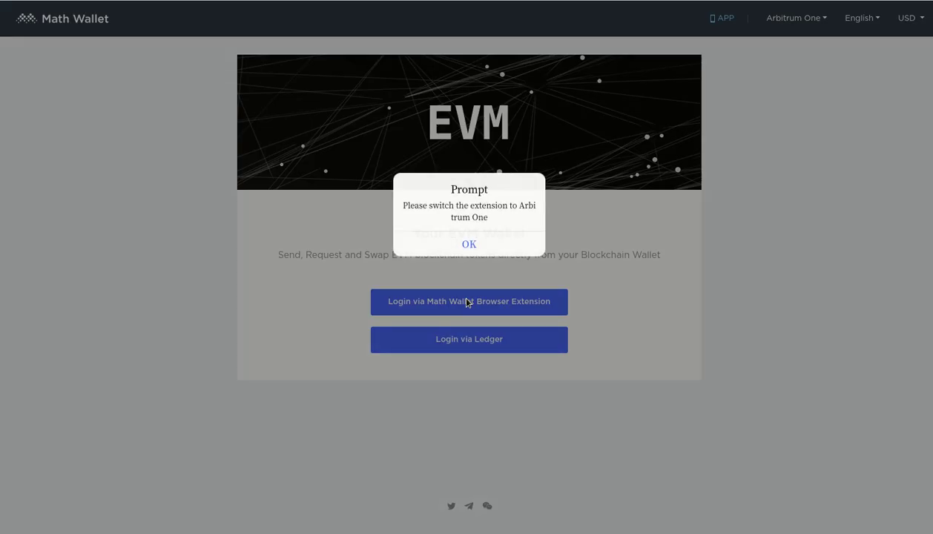
{"action": "left_click", "coordinate": [460, 244]}
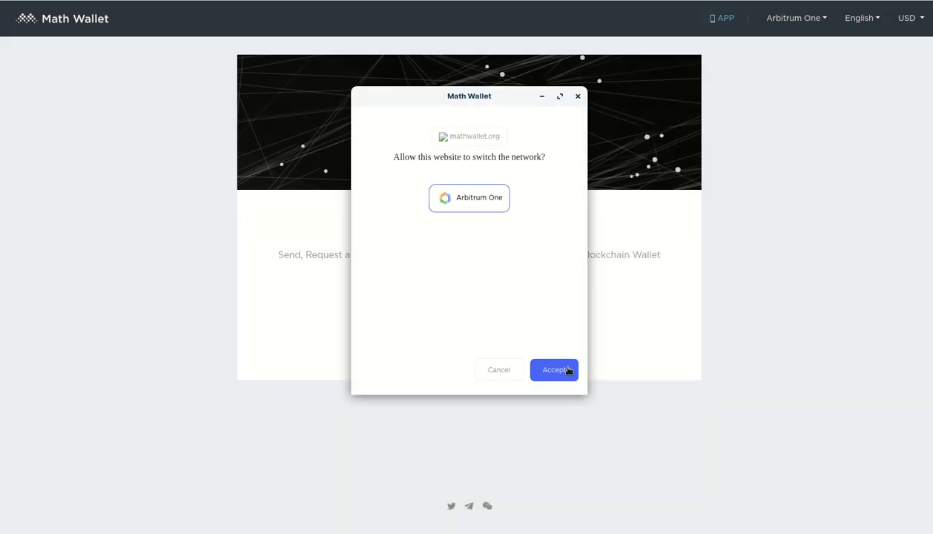
{"action": "left_click", "coordinate": [549, 370]}
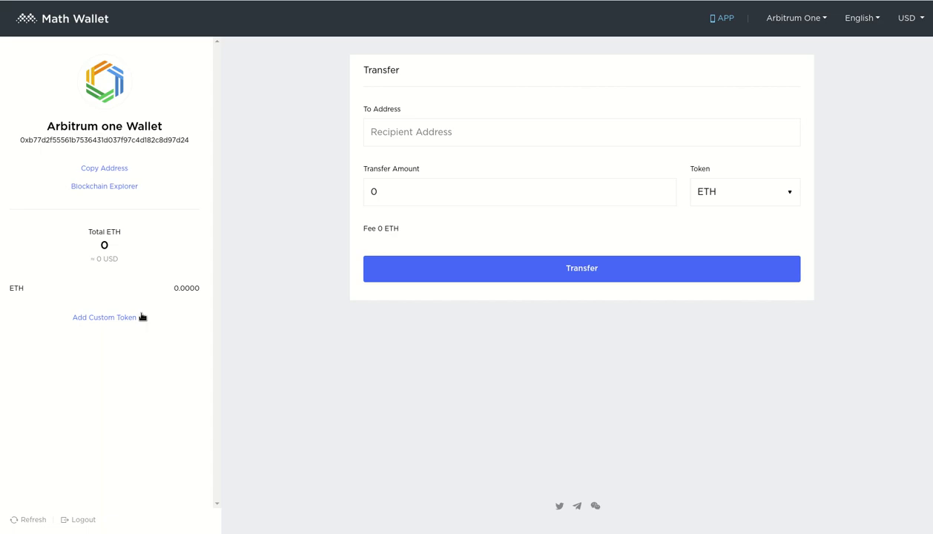
Switch the web wallet to BNBChain and log in through the browser extension, accepting the change to Binance Smart Chain
{"action": "left_click", "coordinate": [790, 20]}
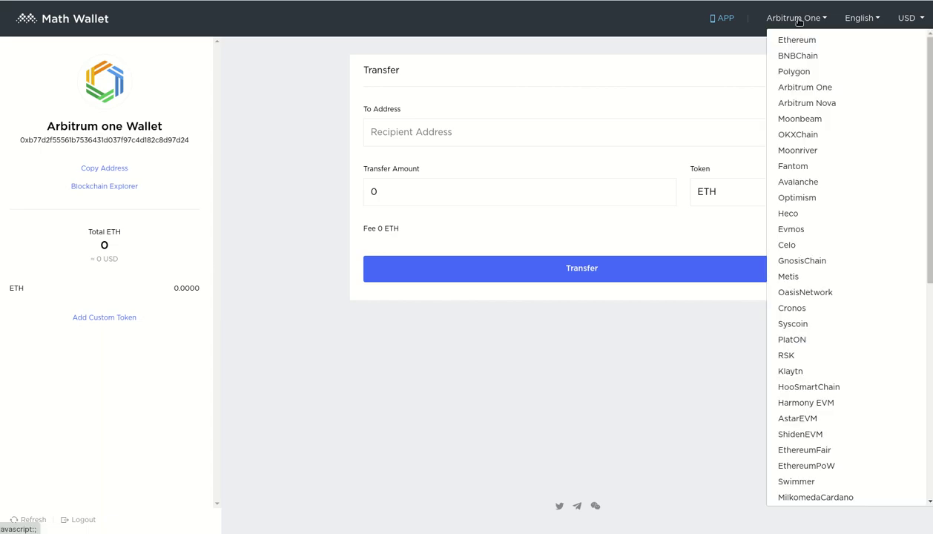
{"action": "left_click", "coordinate": [792, 58]}
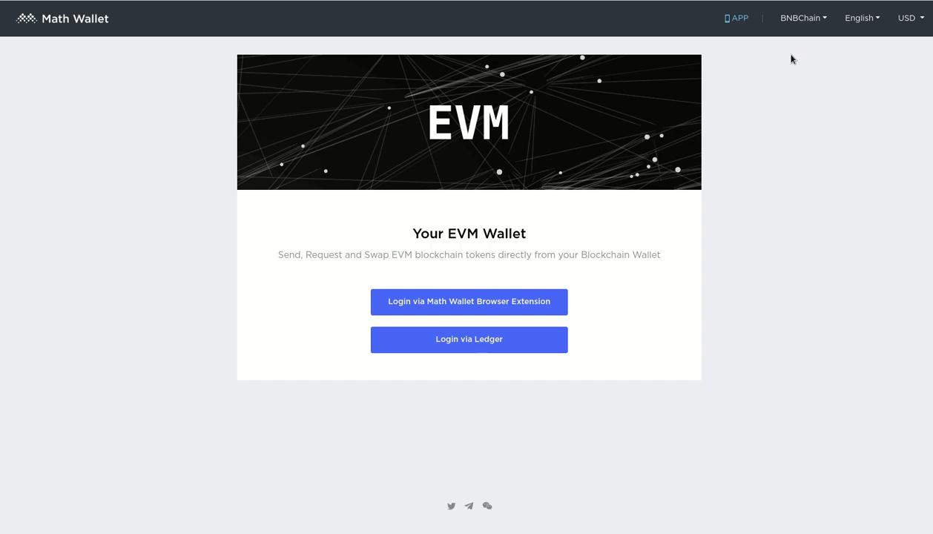
{"action": "left_click", "coordinate": [456, 305]}
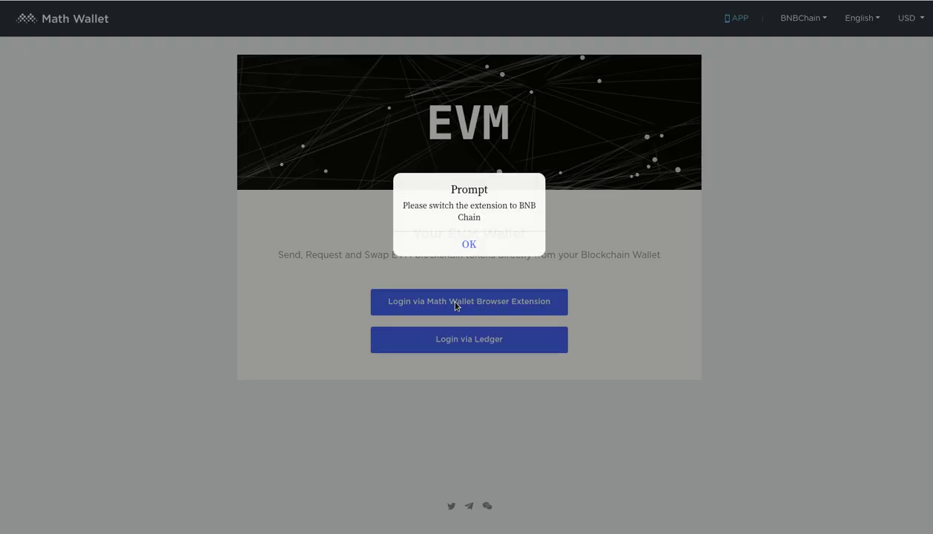
{"action": "left_click", "coordinate": [469, 245]}
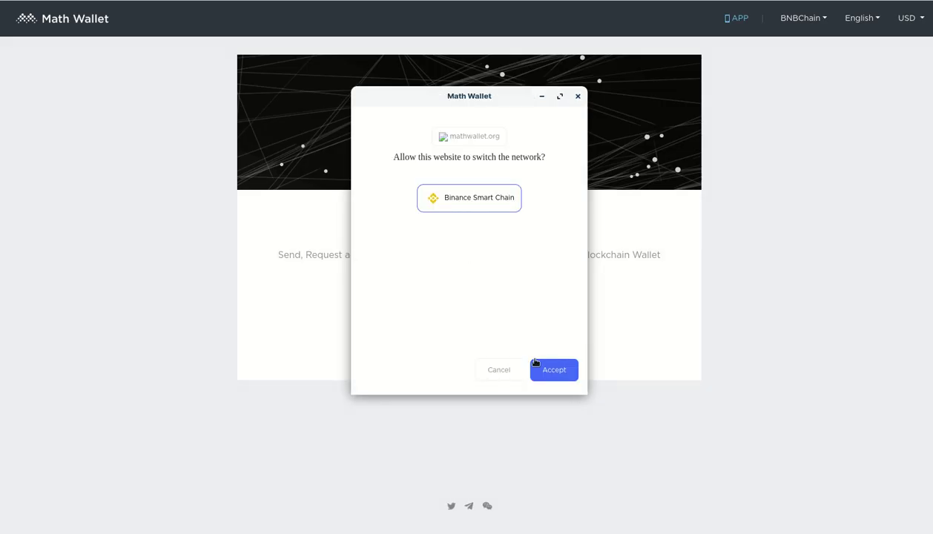
{"action": "left_click", "coordinate": [553, 371]}
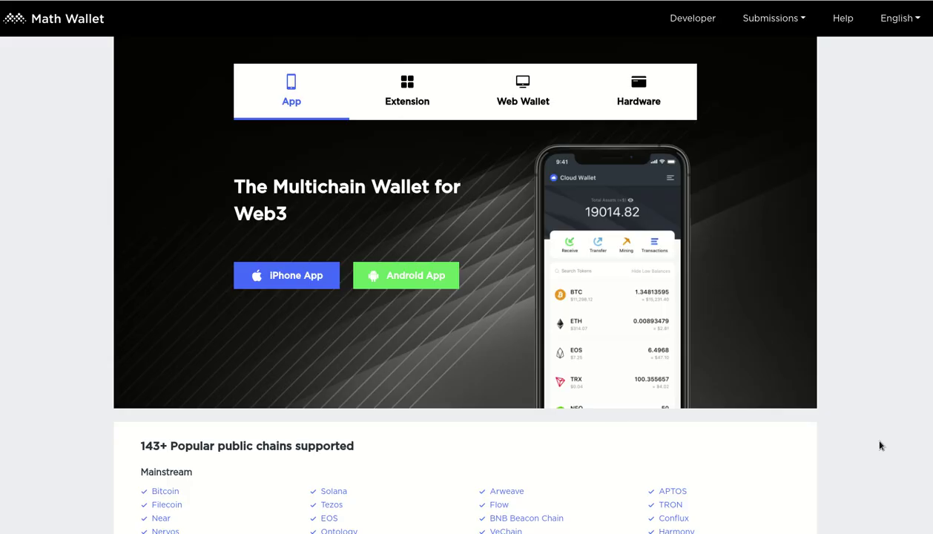
Review the supported public chains on the Math Wallet homepage, covering the Mainstream, EVM, Substrate and CosmosSDK groups
{"action": "scroll", "coordinate": [878, 444], "scroll_direction": "down", "scroll_amount": 3}
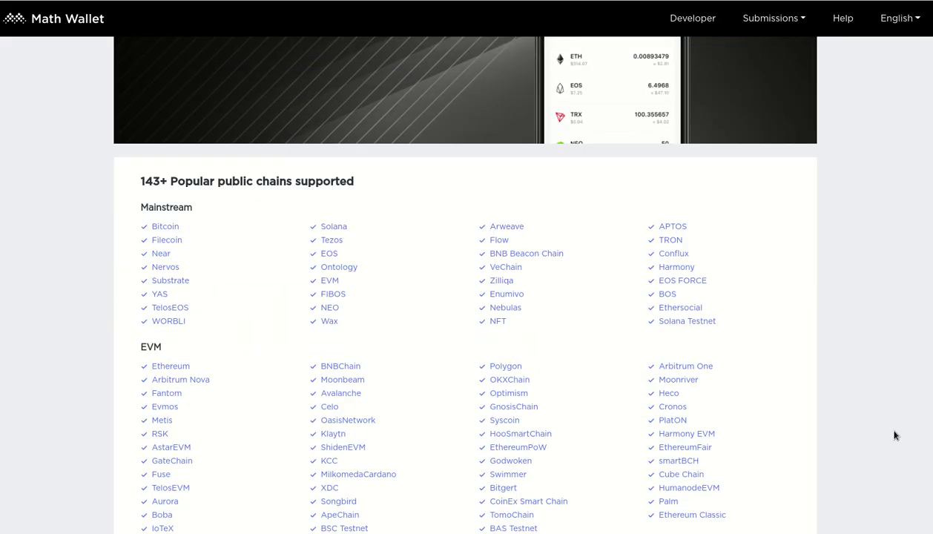
{"action": "scroll", "coordinate": [884, 441], "scroll_direction": "down", "scroll_amount": 1}
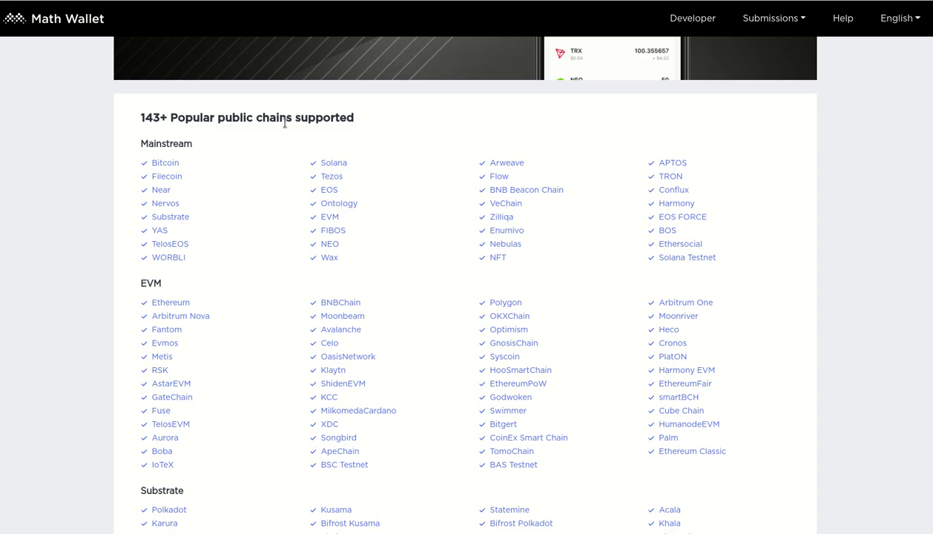
{"action": "left_click_drag", "start_coordinate": [355, 122], "coordinate": [179, 108]}
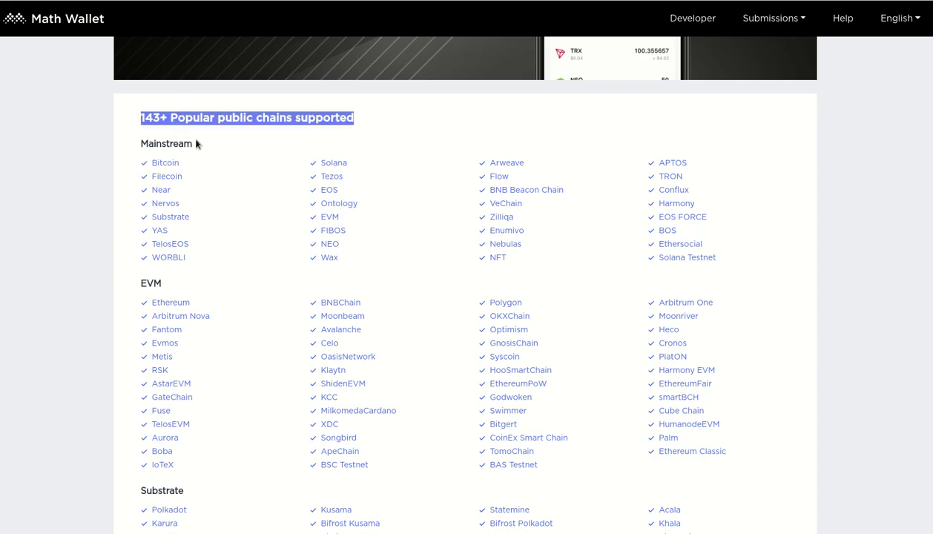
{"action": "left_click_drag", "start_coordinate": [193, 142], "coordinate": [134, 144]}
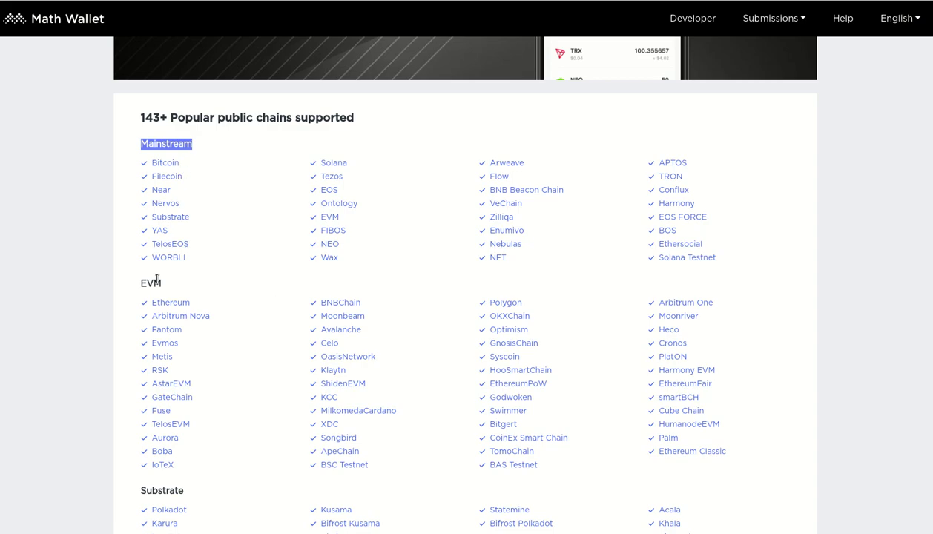
{"action": "scroll", "coordinate": [152, 275], "scroll_direction": "down", "scroll_amount": 2}
{"action": "scroll", "coordinate": [163, 193], "scroll_direction": "down", "scroll_amount": 1}
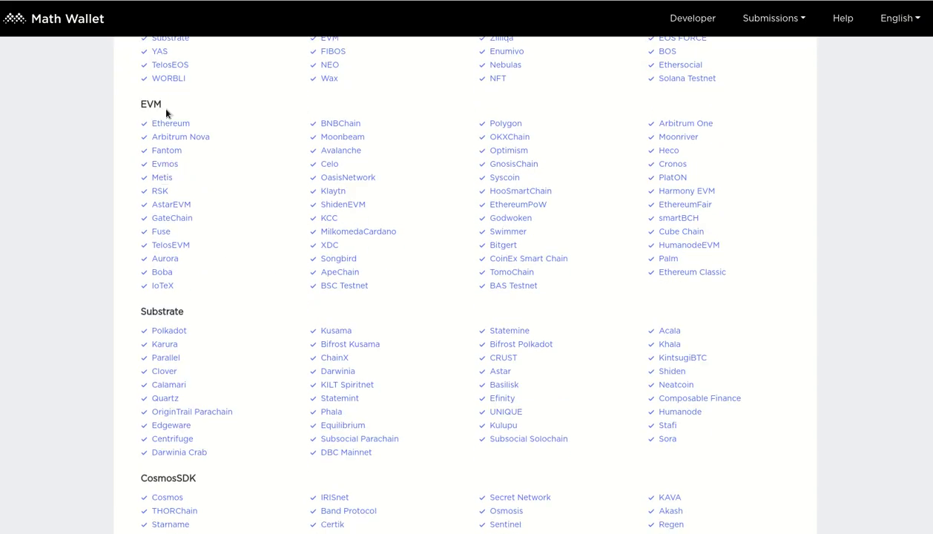
{"action": "left_click_drag", "start_coordinate": [161, 105], "coordinate": [139, 106]}
{"action": "scroll", "coordinate": [315, 300], "scroll_direction": "down", "scroll_amount": 2}
{"action": "left_click_drag", "start_coordinate": [187, 192], "coordinate": [140, 192]}
{"action": "left_click_drag", "start_coordinate": [203, 361], "coordinate": [139, 360]}
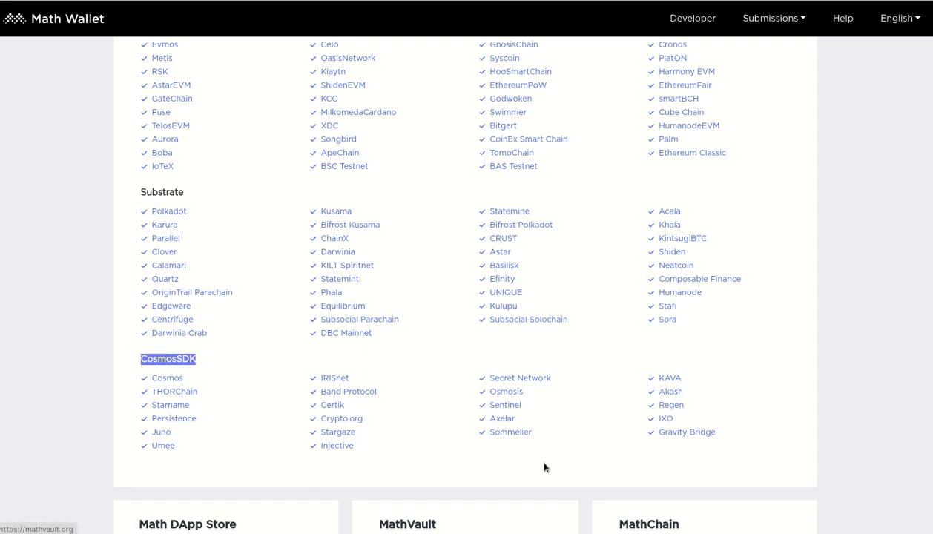
Look over the list of supported public chains on the Math Wallet homepage again, from the CosmosSDK group back to Mainstream
{"action": "scroll", "coordinate": [544, 459], "scroll_direction": "down", "scroll_amount": 3}
{"action": "scroll", "coordinate": [538, 451], "scroll_direction": "up", "scroll_amount": 4}
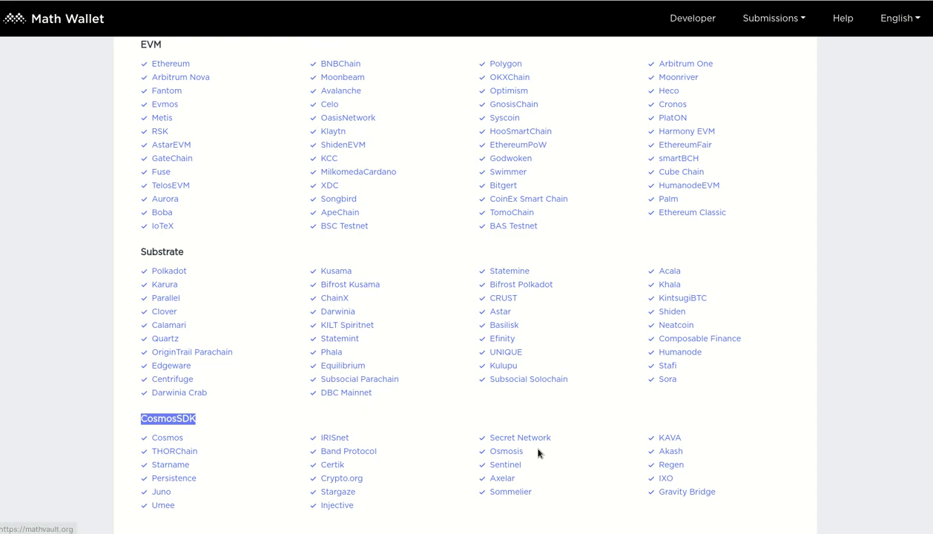
{"action": "scroll", "coordinate": [537, 453], "scroll_direction": "up", "scroll_amount": 8}
{"action": "scroll", "coordinate": [747, 416], "scroll_direction": "down", "scroll_amount": 2}
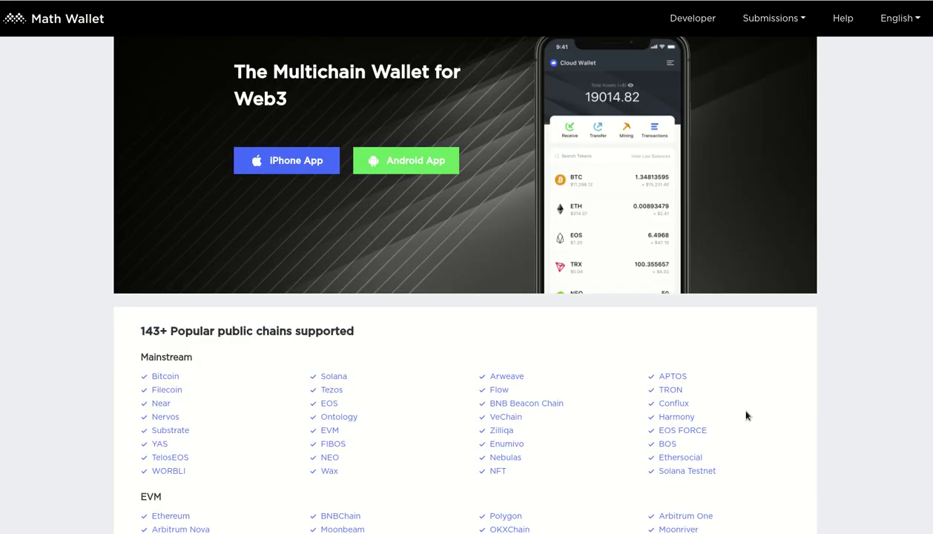
{"action": "scroll", "coordinate": [746, 416], "scroll_direction": "down", "scroll_amount": 2}
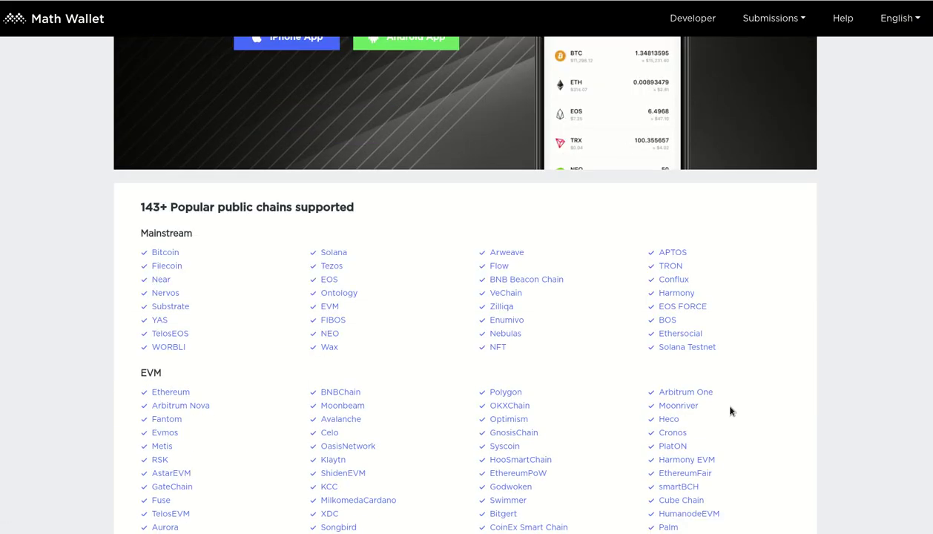
{"action": "scroll", "coordinate": [730, 411], "scroll_direction": "down", "scroll_amount": 1}
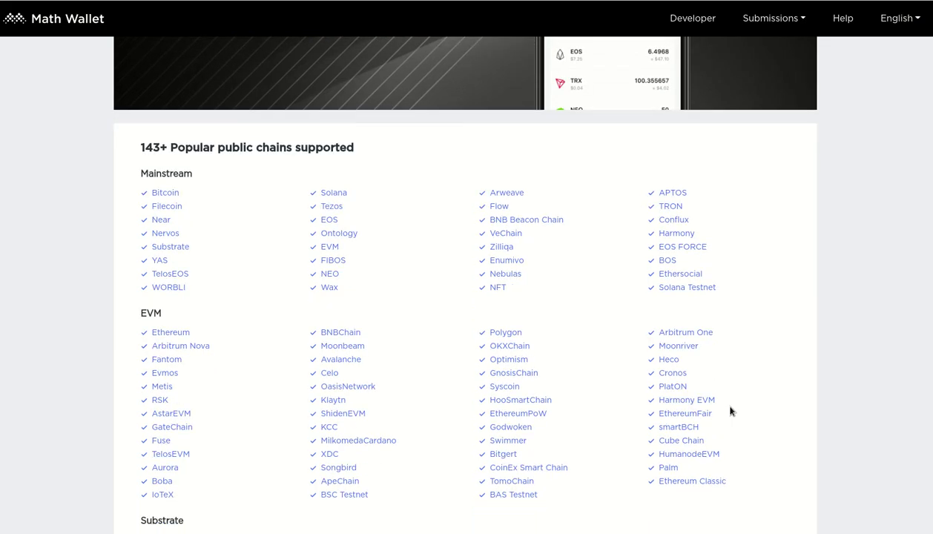
{"action": "scroll", "coordinate": [736, 371], "scroll_direction": "down", "scroll_amount": 4}
{"action": "scroll", "coordinate": [709, 369], "scroll_direction": "up", "scroll_amount": 4}
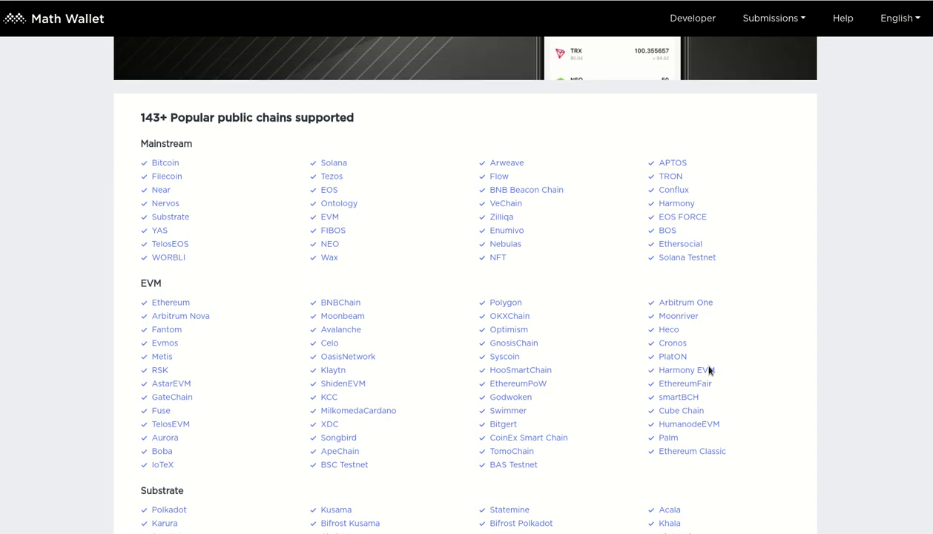
{"action": "scroll", "coordinate": [708, 370], "scroll_direction": "up", "scroll_amount": 5}
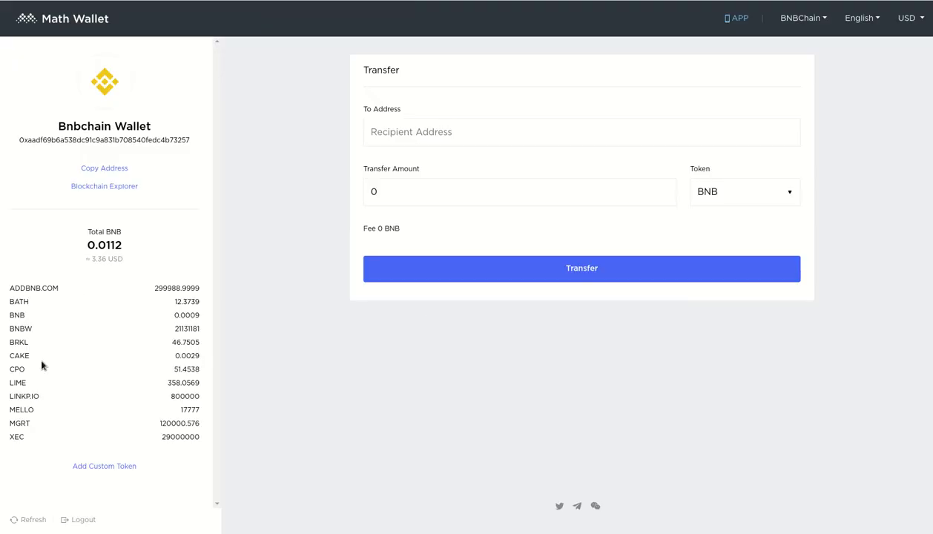
Copy the BNBChain wallet address and try to submit the web wallet's transfer form without a recipient
{"action": "left_click", "coordinate": [107, 174]}
{"action": "left_click", "coordinate": [587, 271]}
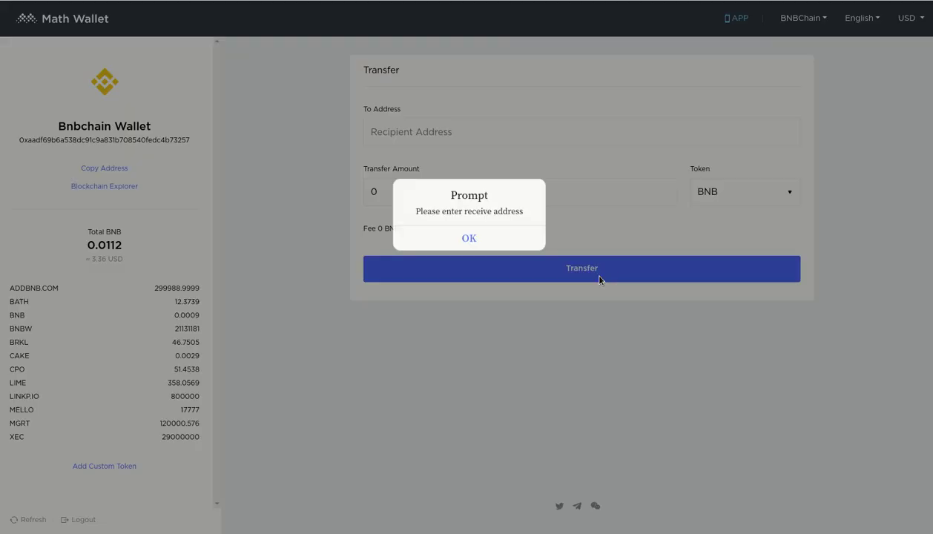
{"action": "left_click", "coordinate": [464, 241]}
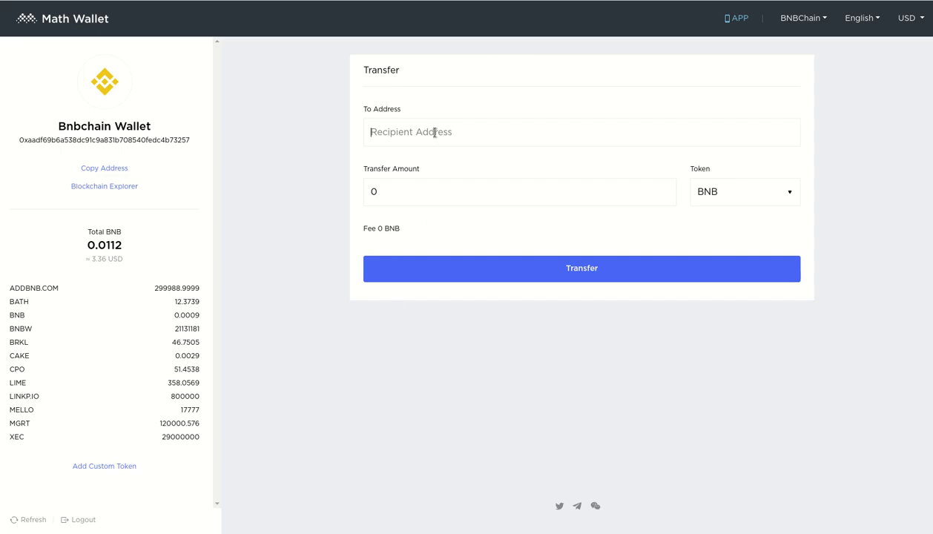
Fill in the transfer form with ADDBNB.COM as the token and 100 as the transfer amount
{"action": "left_click", "coordinate": [405, 190]}
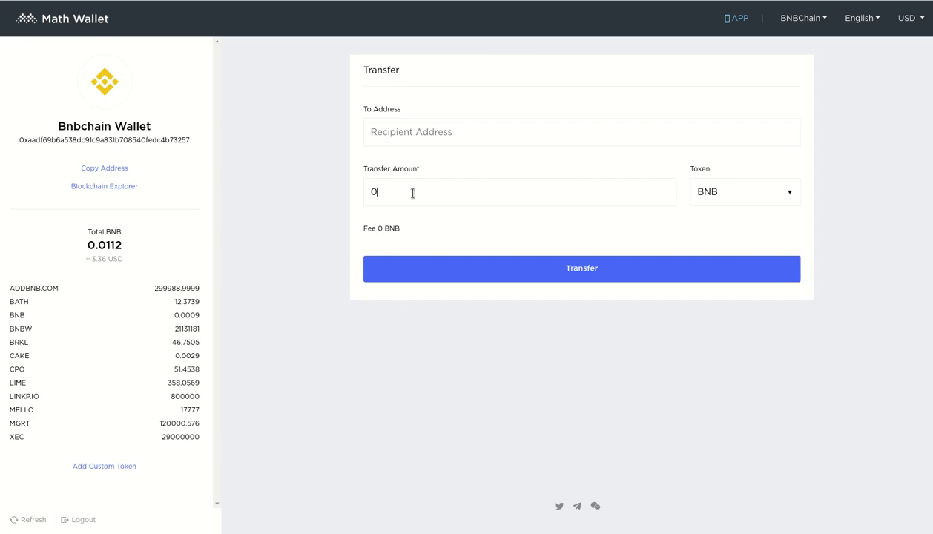
{"action": "left_click", "coordinate": [700, 190]}
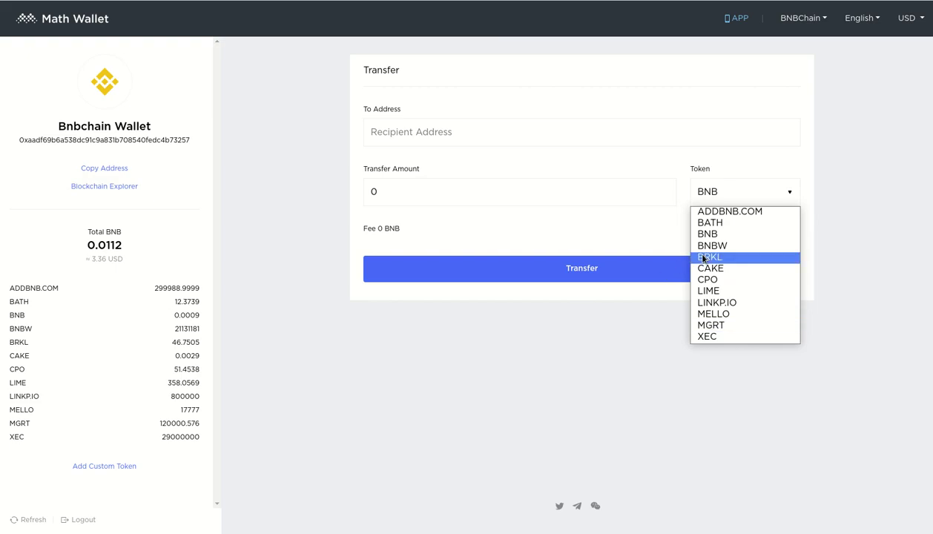
{"action": "left_click", "coordinate": [736, 214]}
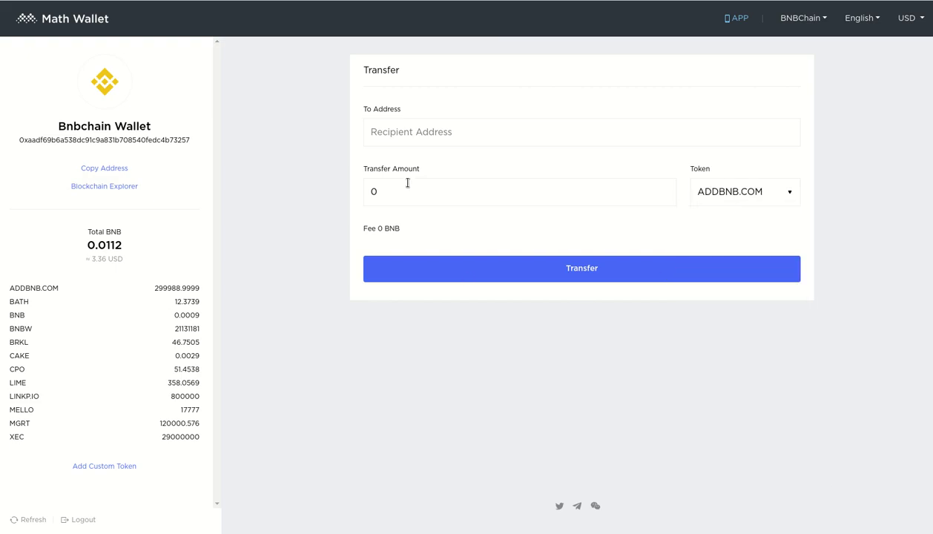
{"action": "left_click_drag", "start_coordinate": [387, 191], "coordinate": [356, 194]}
{"action": "type", "text": "100"}
{"action": "left_click", "coordinate": [437, 129]}
Copy the wallet address, change the transfer token to LIME and set the transfer amount to 358
{"action": "left_click", "coordinate": [101, 170]}
{"action": "left_click", "coordinate": [776, 196]}
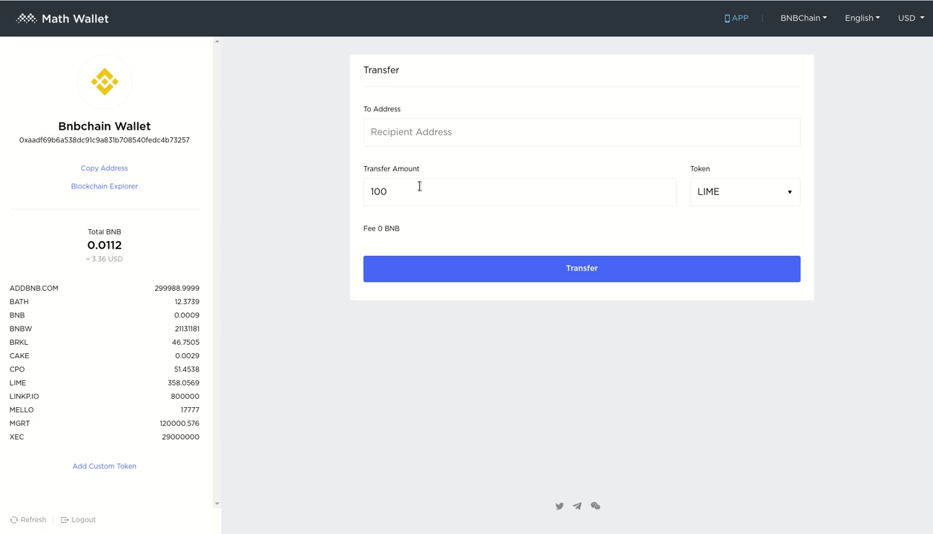
{"action": "left_click_drag", "start_coordinate": [419, 187], "coordinate": [326, 191]}
{"action": "type", "text": "358"}
{"action": "left_click", "coordinate": [428, 128]}
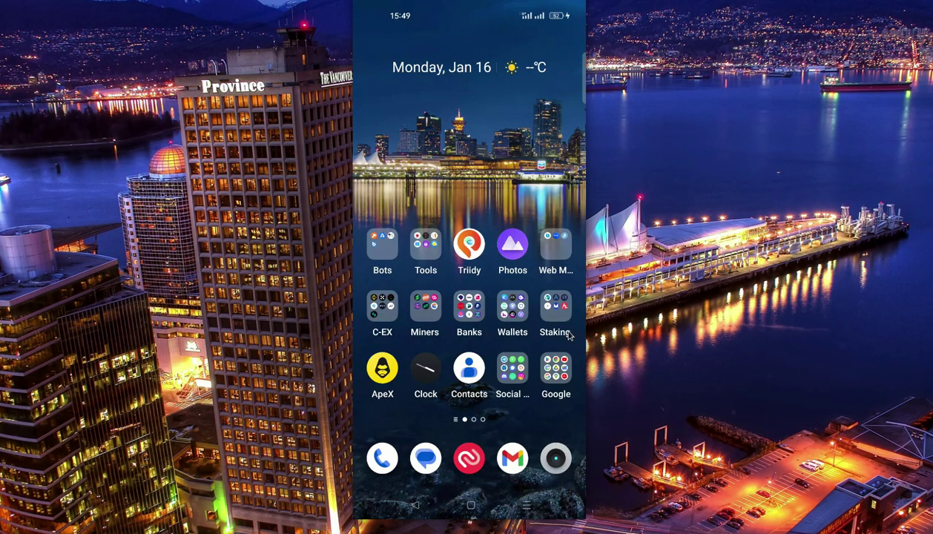
Open the MathWallet mobile app from the phone's Wallets folder, view the ETH wallet's assets and leave the app
{"action": "left_click", "coordinate": [513, 314]}
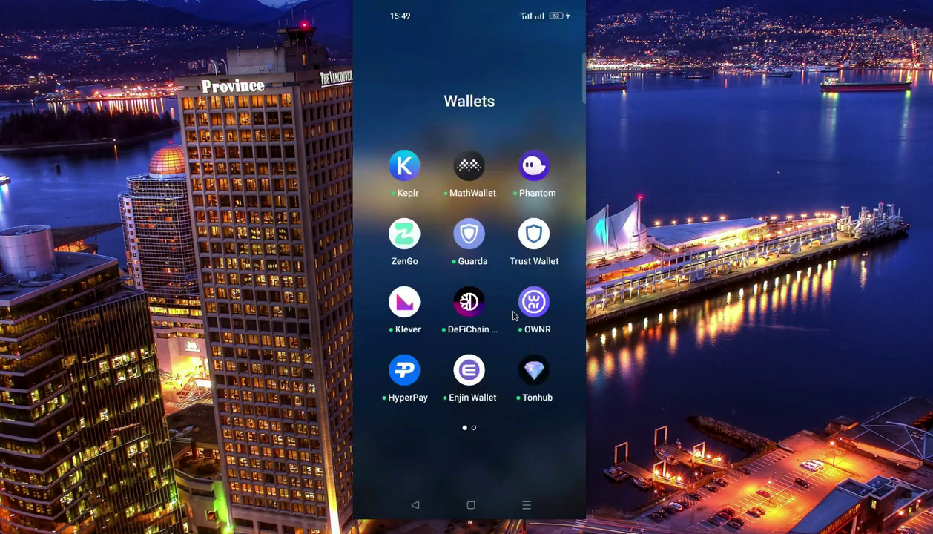
{"action": "left_click", "coordinate": [468, 167]}
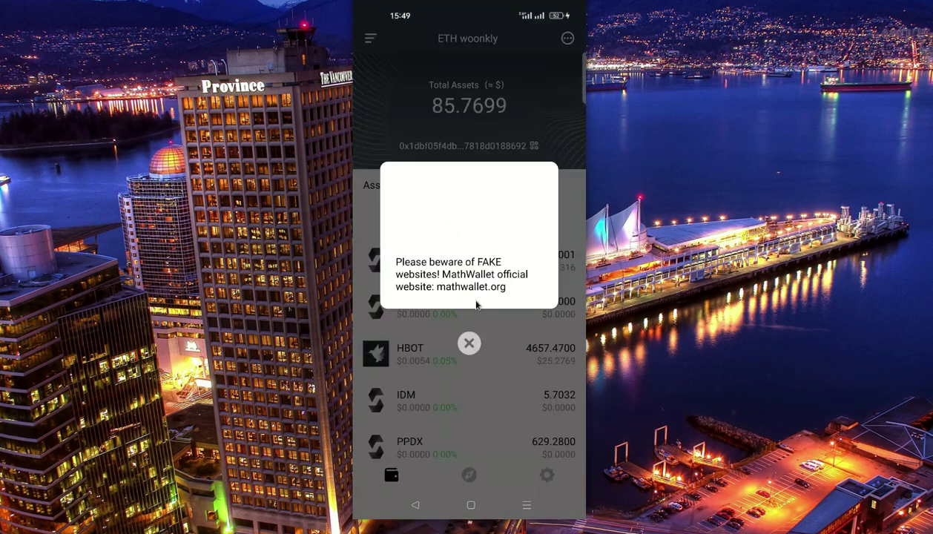
{"action": "middle_click", "coordinate": [492, 298]}
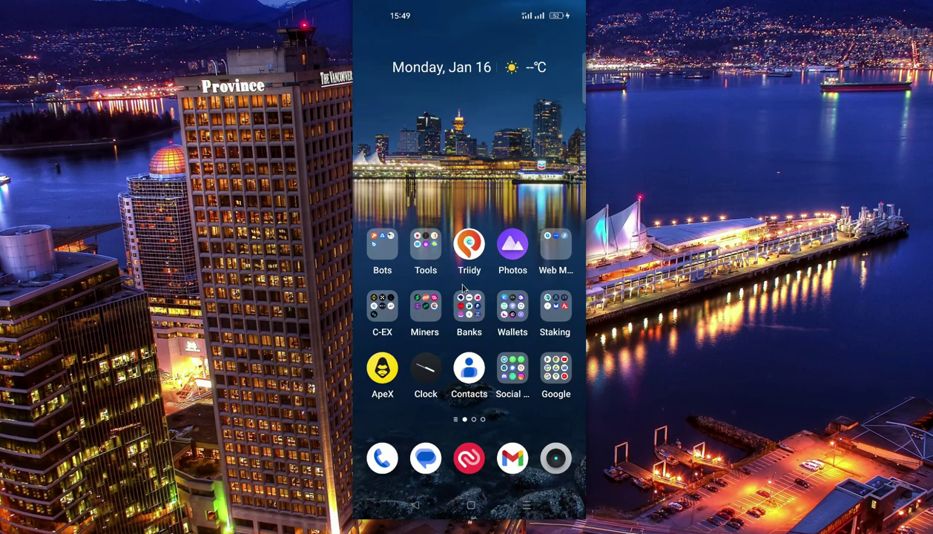
{"action": "left_click", "coordinate": [514, 314]}
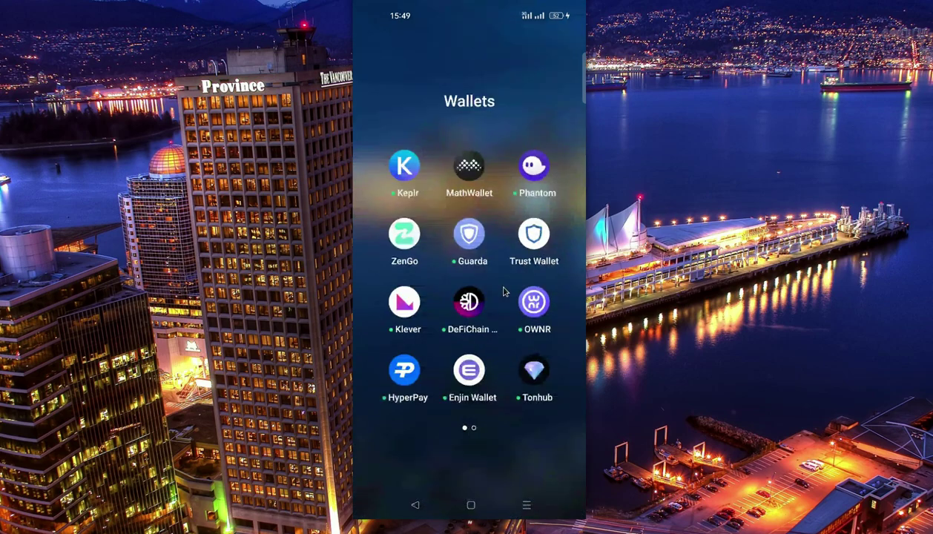
{"action": "left_click", "coordinate": [468, 169]}
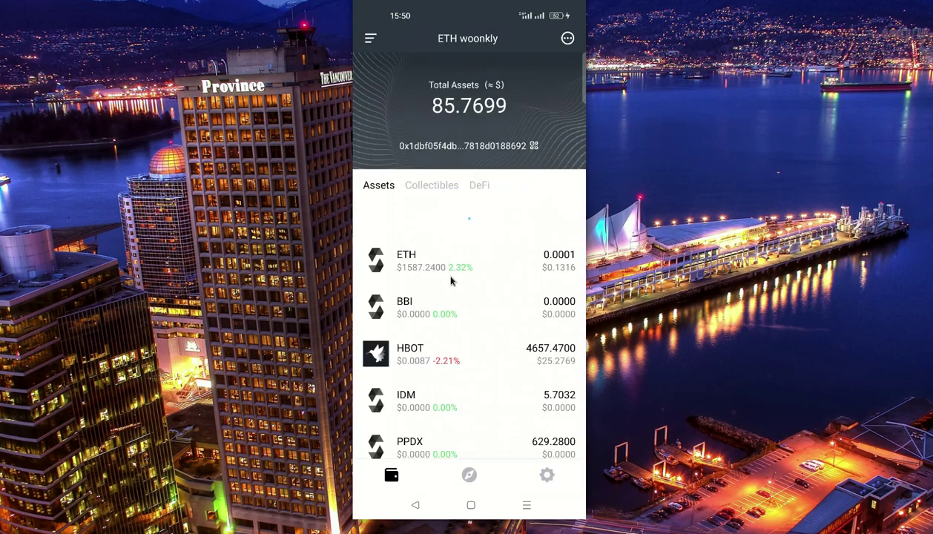
{"action": "key", "text": "alt+h"}
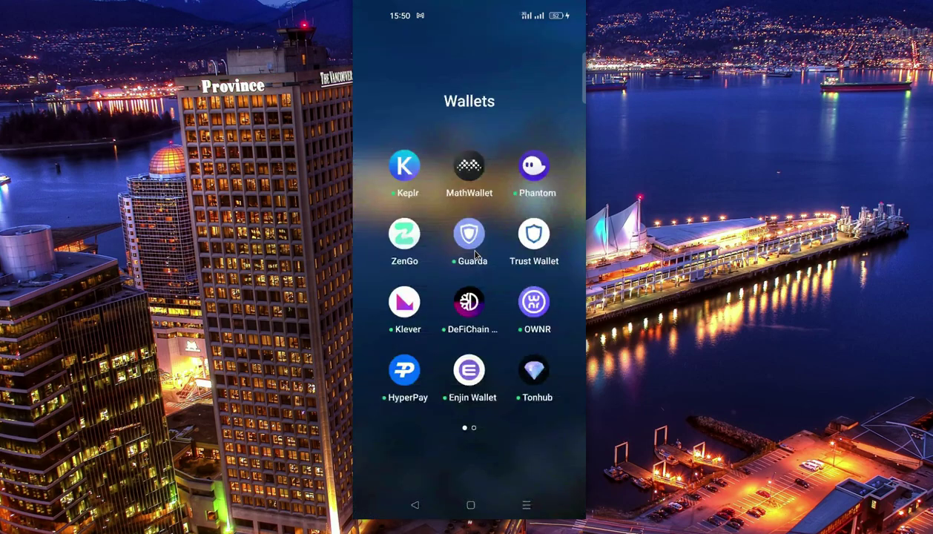
{"action": "left_click", "coordinate": [468, 170]}
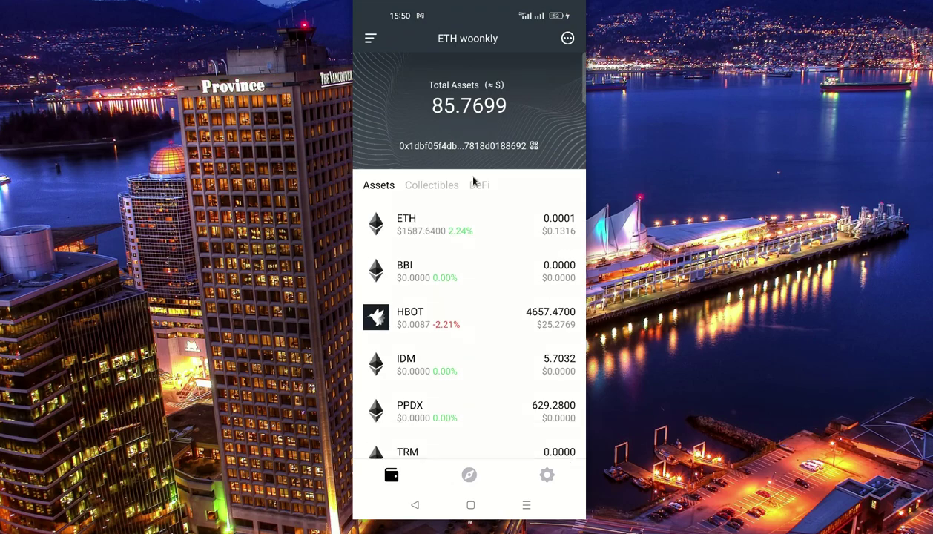
{"action": "key", "text": "alt+h"}
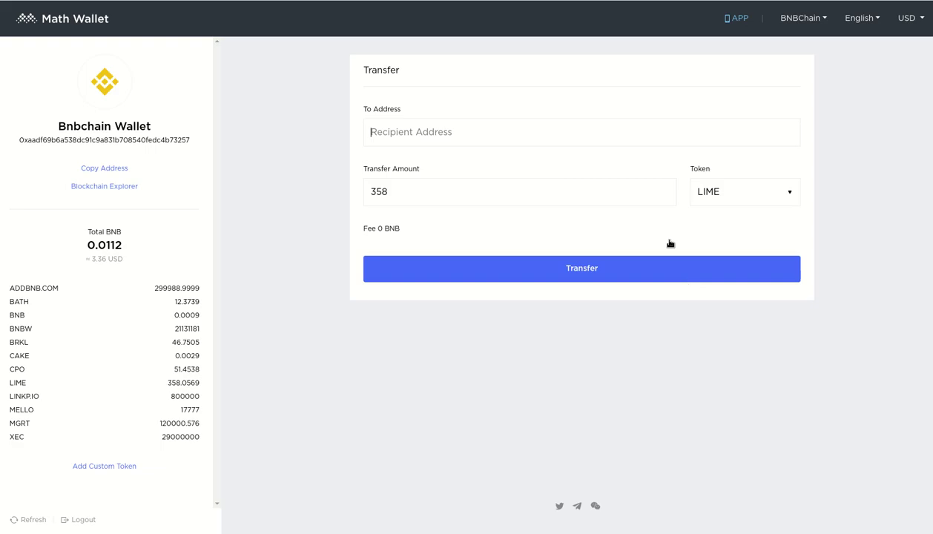
Switch to the Math Wallet homepage, open Cloud Wallet from the web wallets and log in with the account's email
{"action": "left_click", "coordinate": [154, 11]}
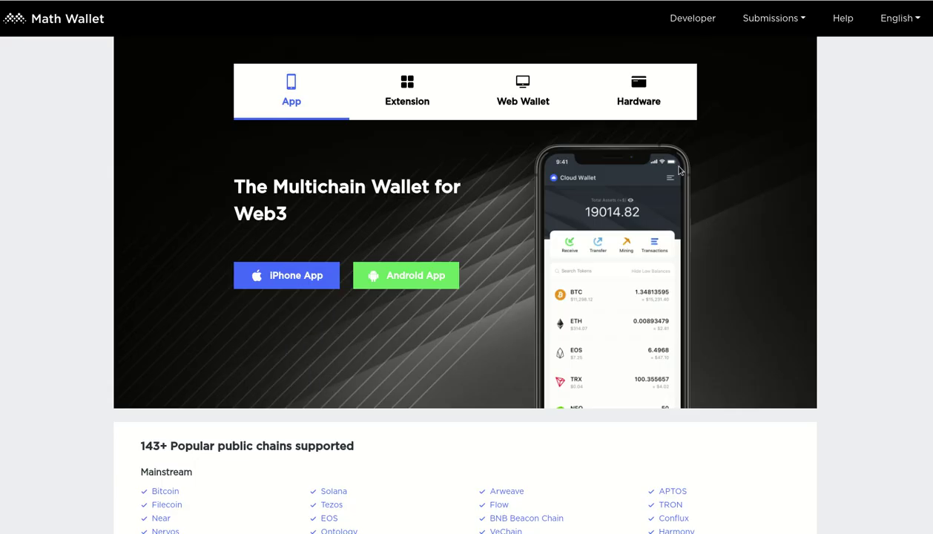
{"action": "left_click", "coordinate": [529, 105]}
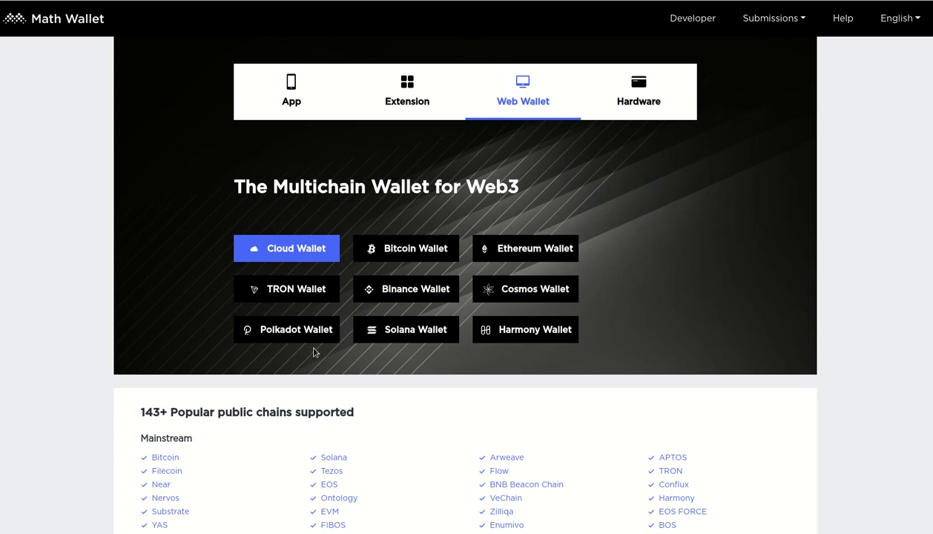
{"action": "left_click", "coordinate": [539, 248]}
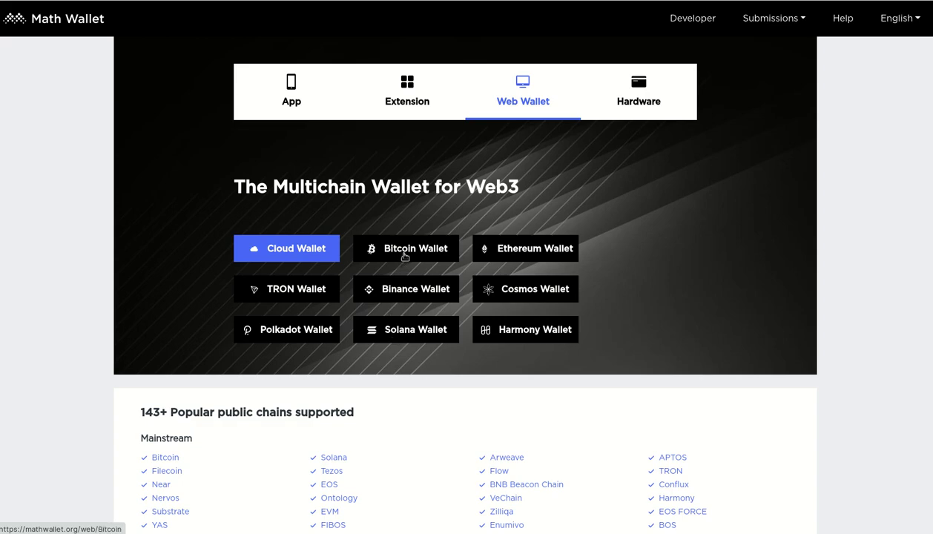
{"action": "left_click", "coordinate": [297, 254]}
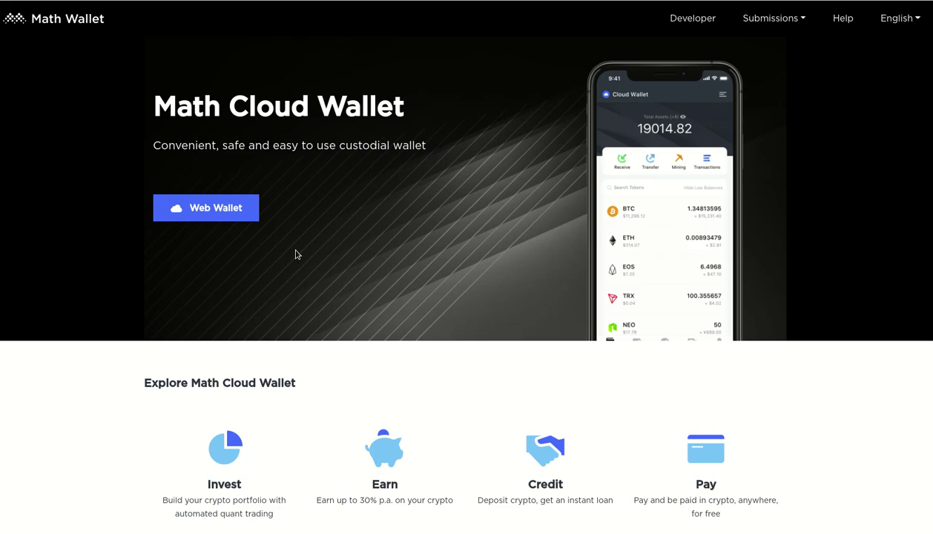
{"action": "left_click", "coordinate": [234, 215]}
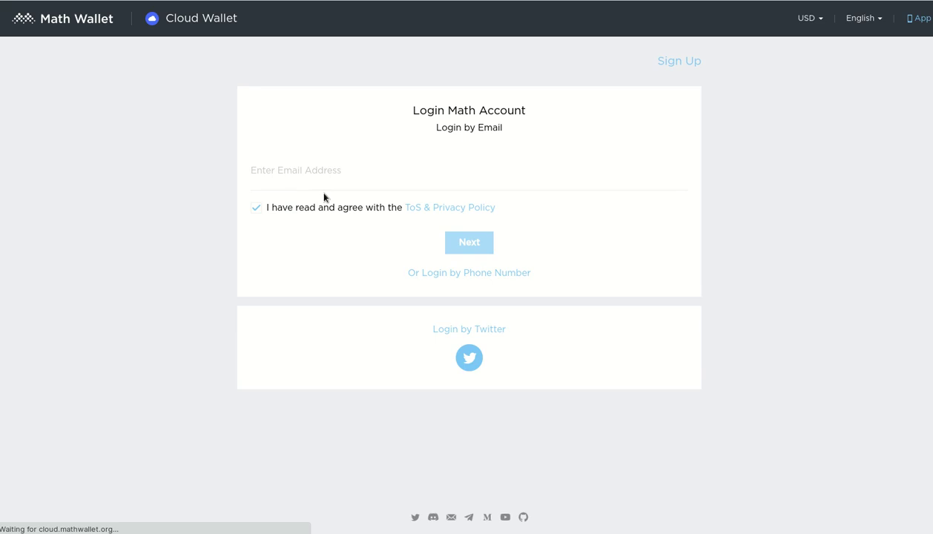
{"action": "left_click", "coordinate": [300, 184]}
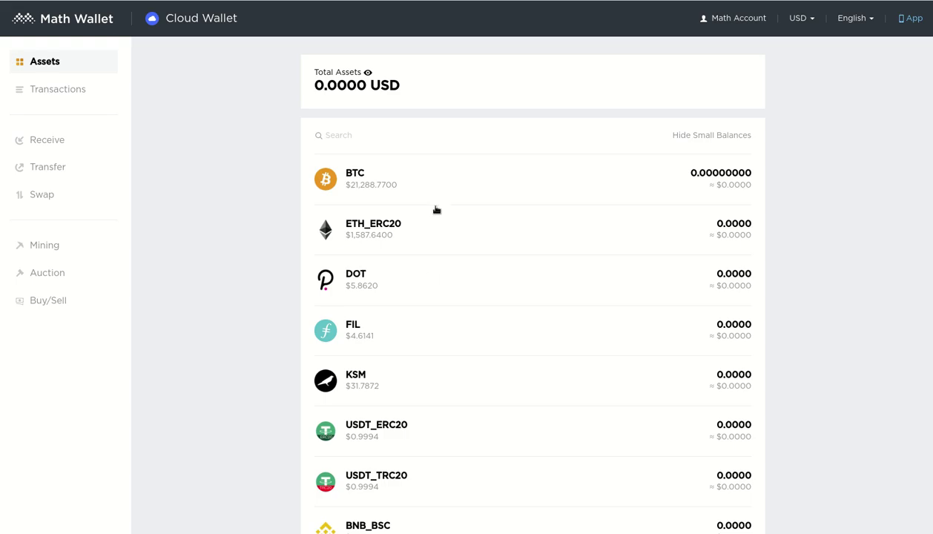
Review the tokens in the Cloud Wallet's assets list and the farming pools offered for mining
{"action": "scroll", "coordinate": [450, 253], "scroll_direction": "down", "scroll_amount": 1}
{"action": "scroll", "coordinate": [454, 253], "scroll_direction": "down", "scroll_amount": 6}
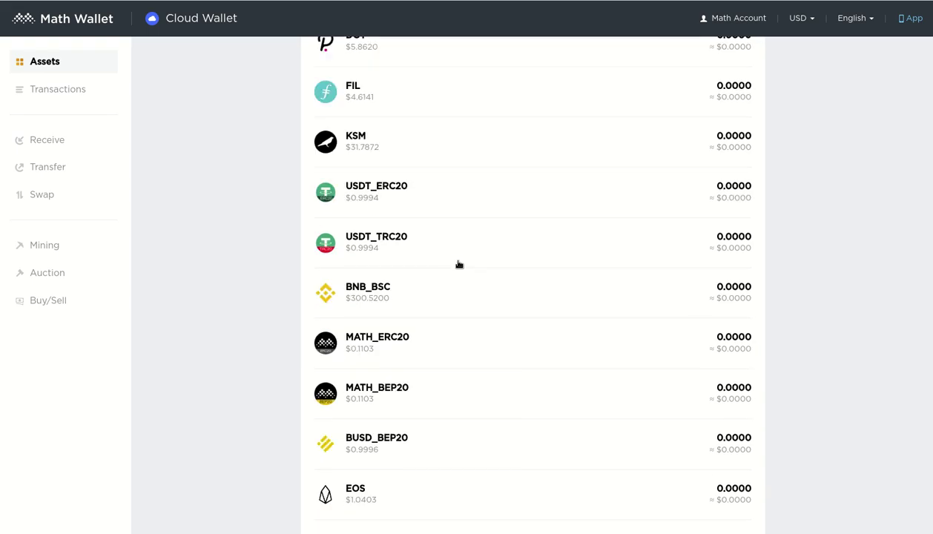
{"action": "scroll", "coordinate": [459, 266], "scroll_direction": "up", "scroll_amount": 6}
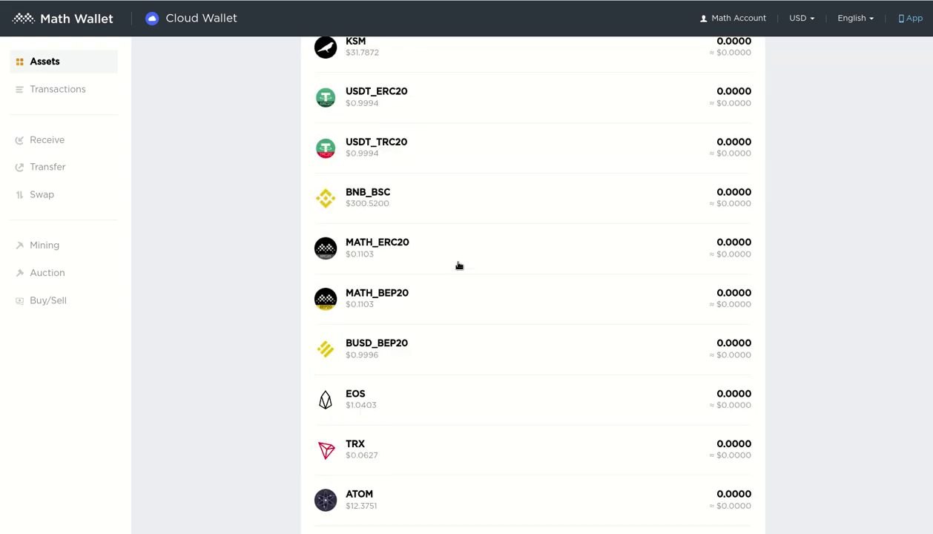
{"action": "left_click", "coordinate": [49, 248]}
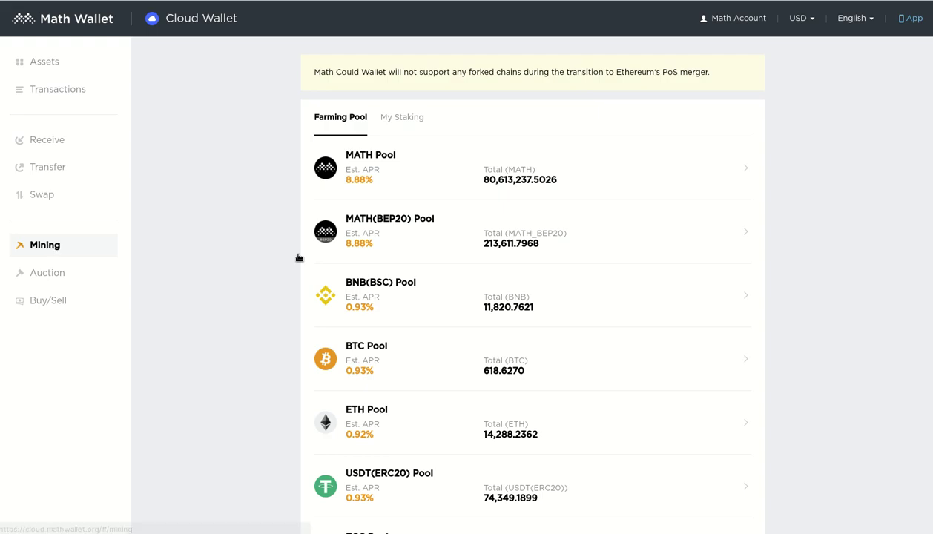
View the Cloud Wallet's Swap, Transfer and Receive pages, including the list of tokens available for transfer
{"action": "left_click", "coordinate": [37, 195]}
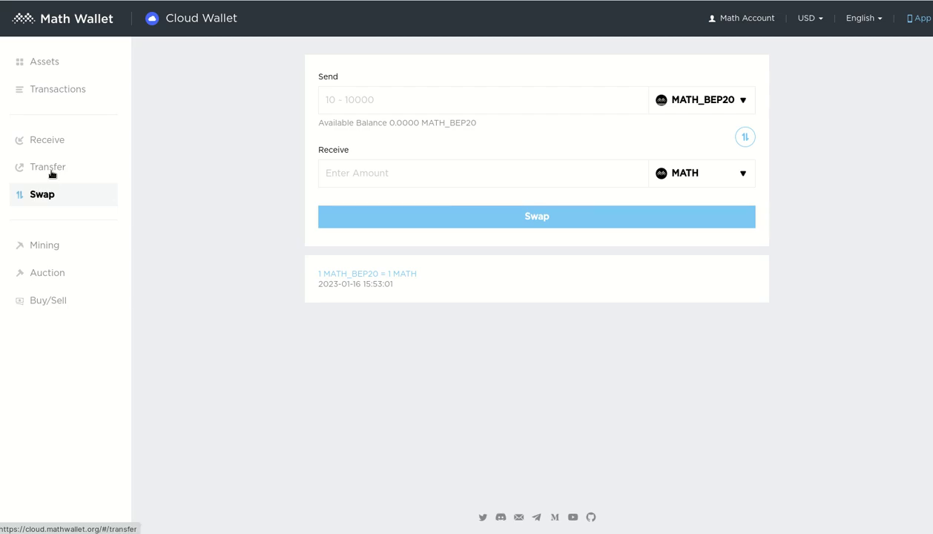
{"action": "left_click", "coordinate": [52, 172]}
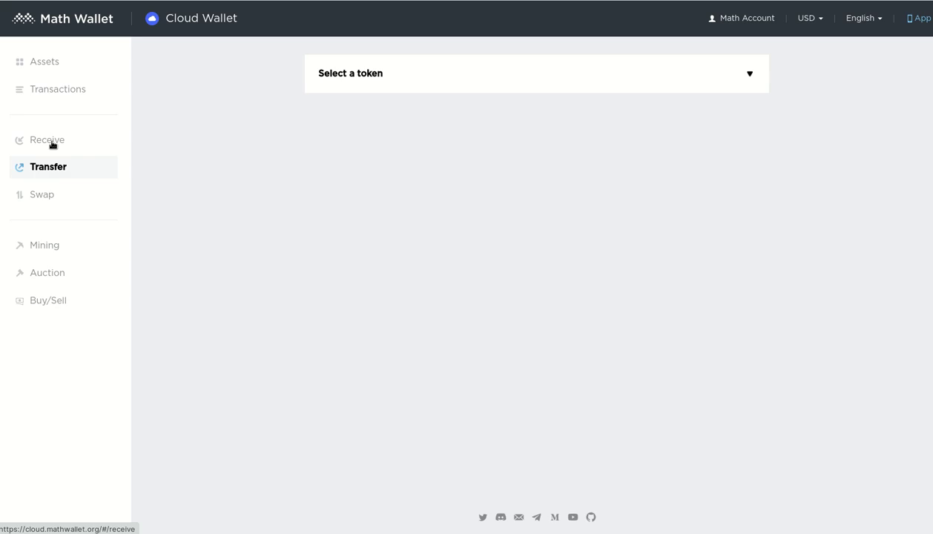
{"action": "left_click", "coordinate": [455, 83]}
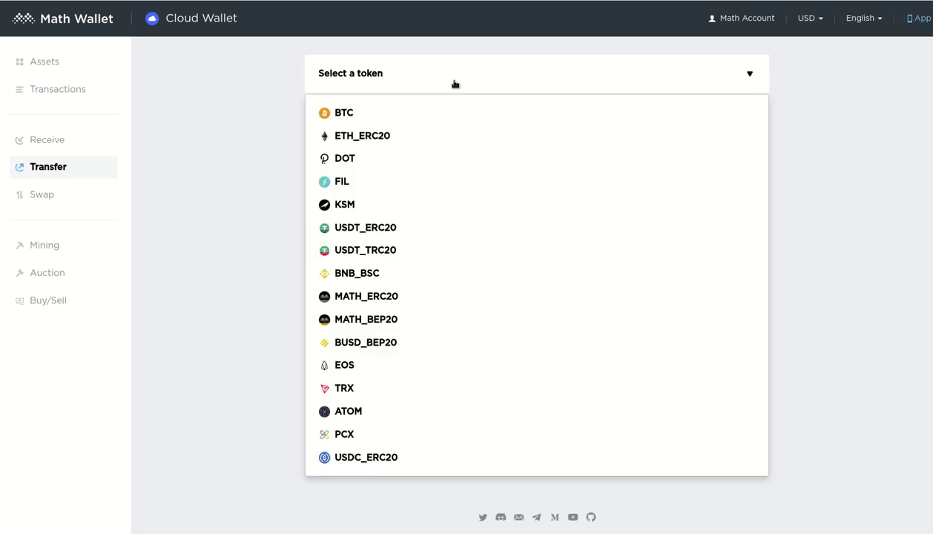
{"action": "left_click", "coordinate": [193, 249]}
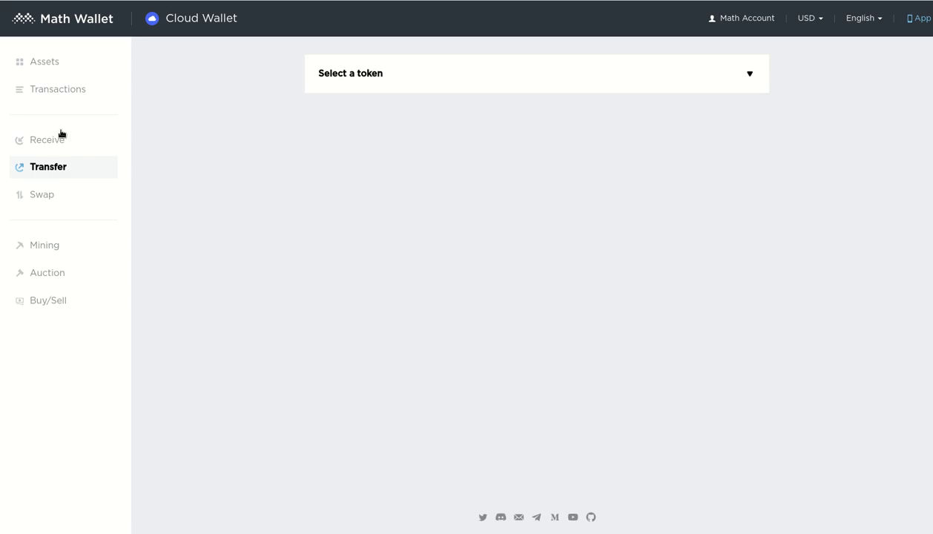
{"action": "left_click", "coordinate": [60, 140]}
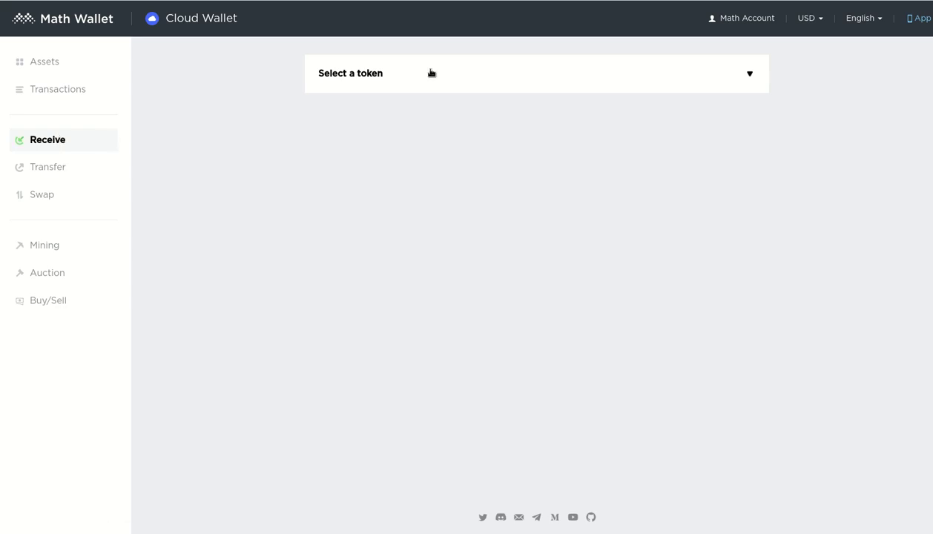
Show the receive address and QR code for BTC, and check the Cloud Wallet's Transactions and Assets pages
{"action": "left_click", "coordinate": [431, 73]}
{"action": "left_click", "coordinate": [365, 111]}
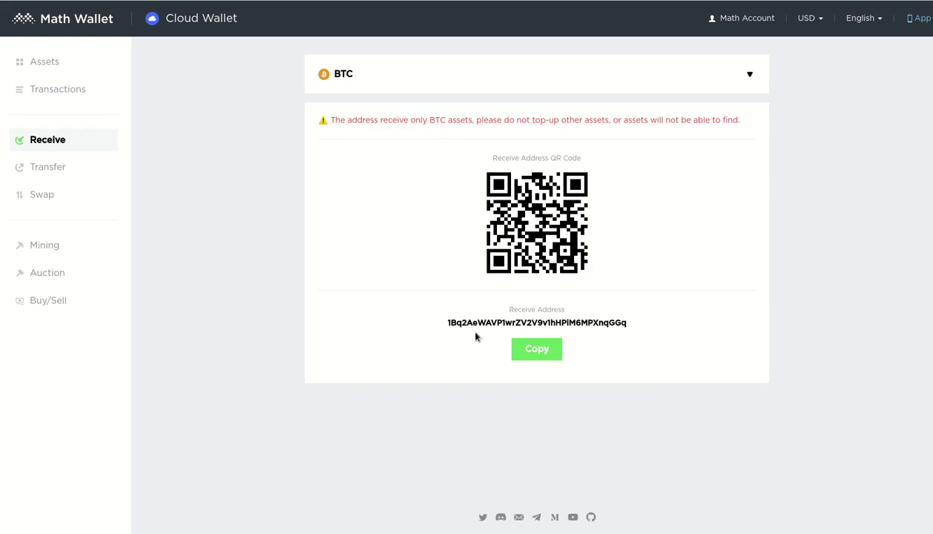
{"action": "left_click", "coordinate": [70, 94]}
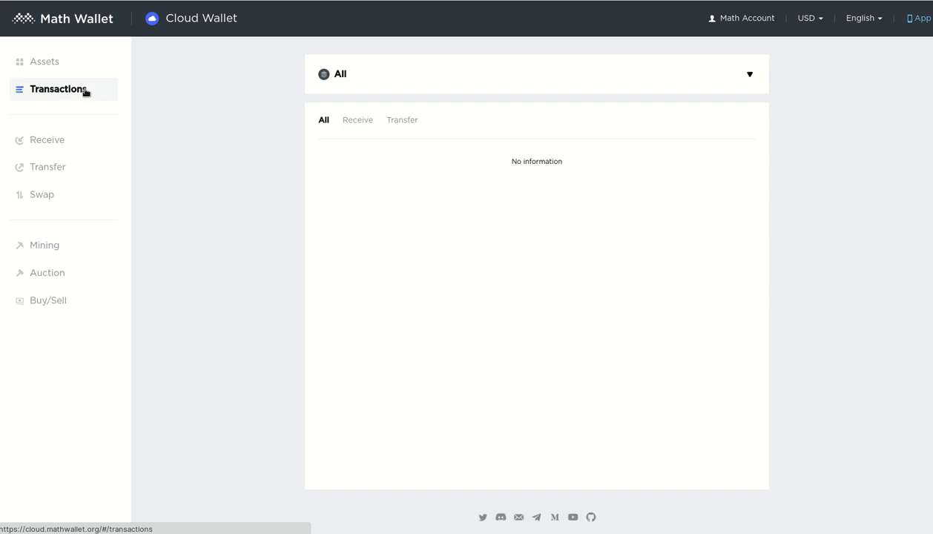
{"action": "left_click", "coordinate": [45, 68]}
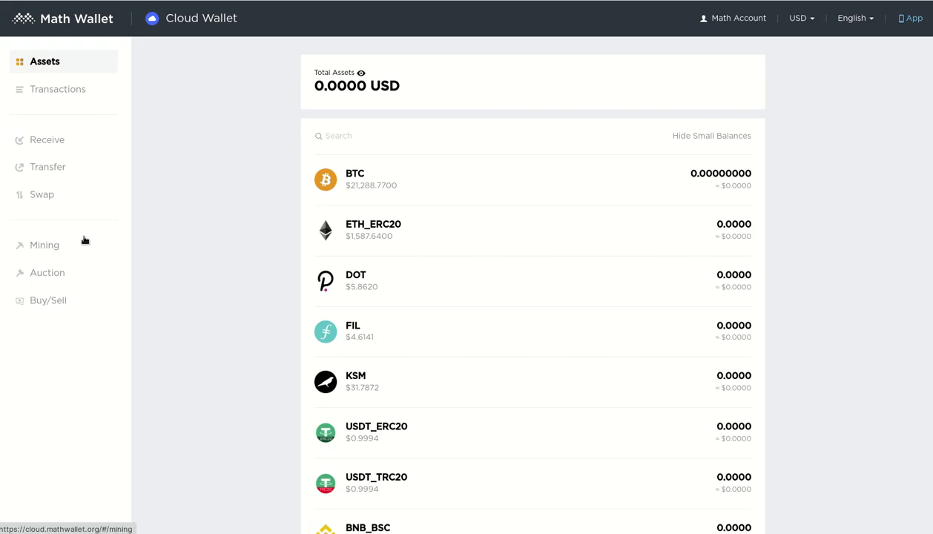
View the Cloud Wallet's Auction, Buy/Sell, Mining and Swap pages and the BTC transfer form
{"action": "left_click", "coordinate": [52, 276]}
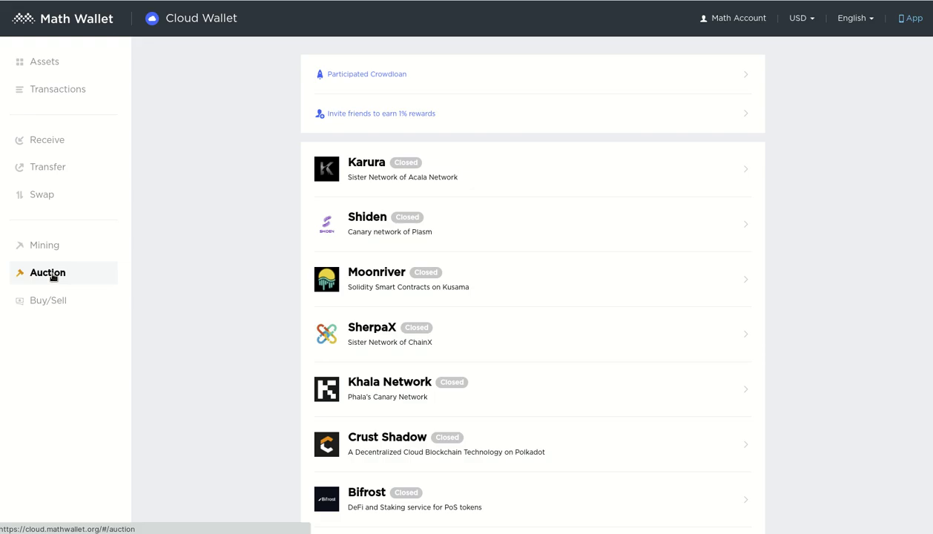
{"action": "left_click", "coordinate": [49, 305]}
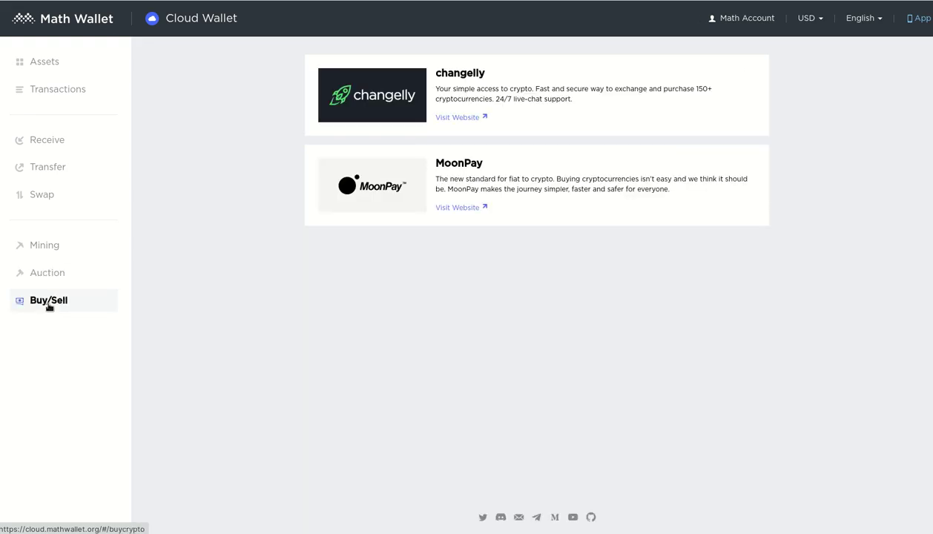
{"action": "left_click", "coordinate": [43, 243]}
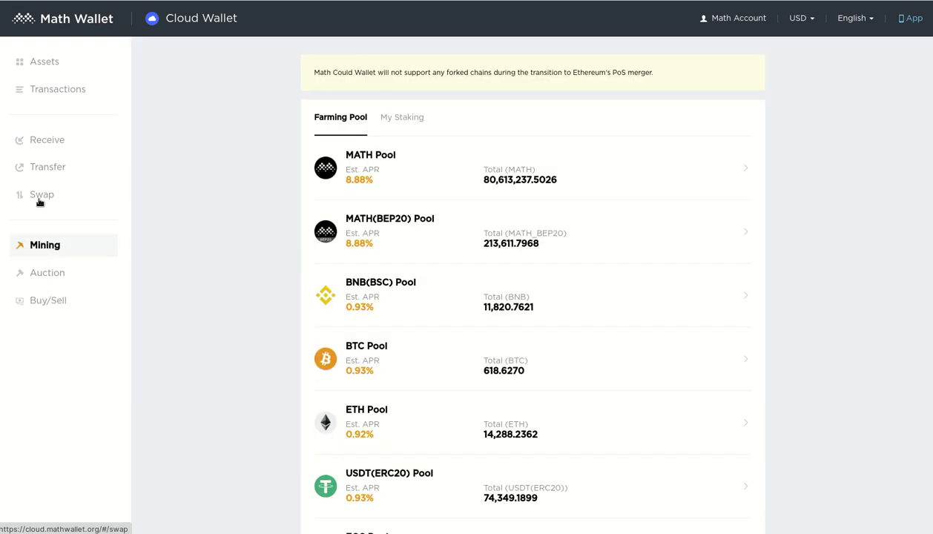
{"action": "left_click", "coordinate": [38, 202]}
{"action": "left_click", "coordinate": [47, 167]}
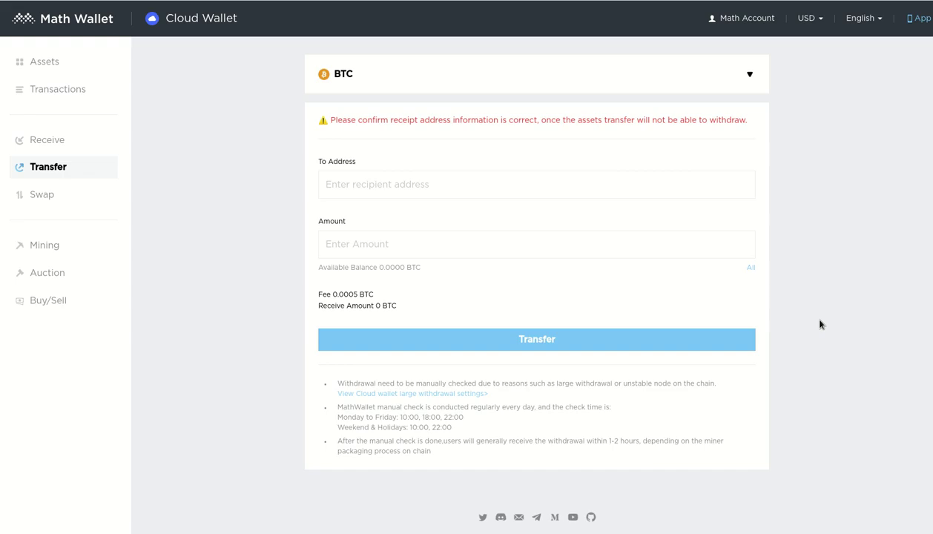
Return to the assets overview, view the Math Account settings and go back to the Math Wallet homepage
{"action": "left_click", "coordinate": [45, 63]}
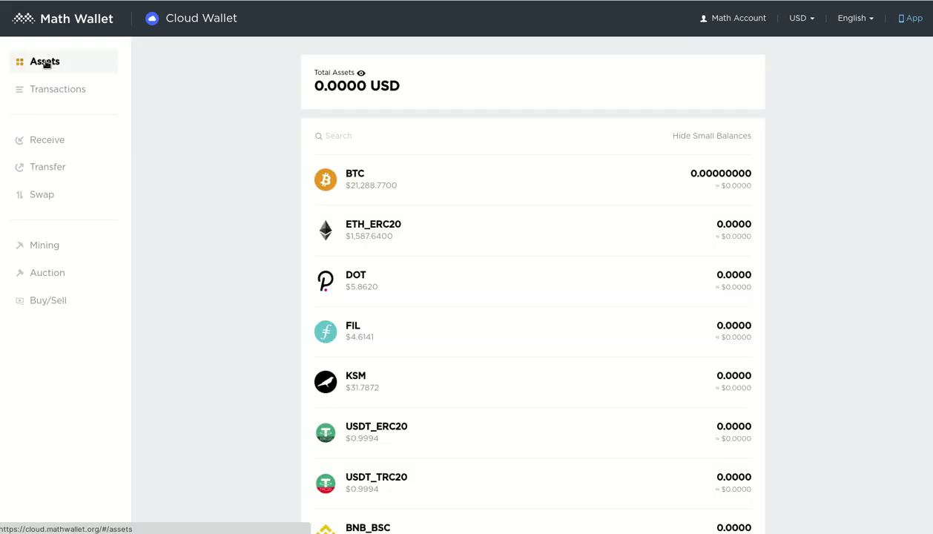
{"action": "left_click", "coordinate": [742, 19]}
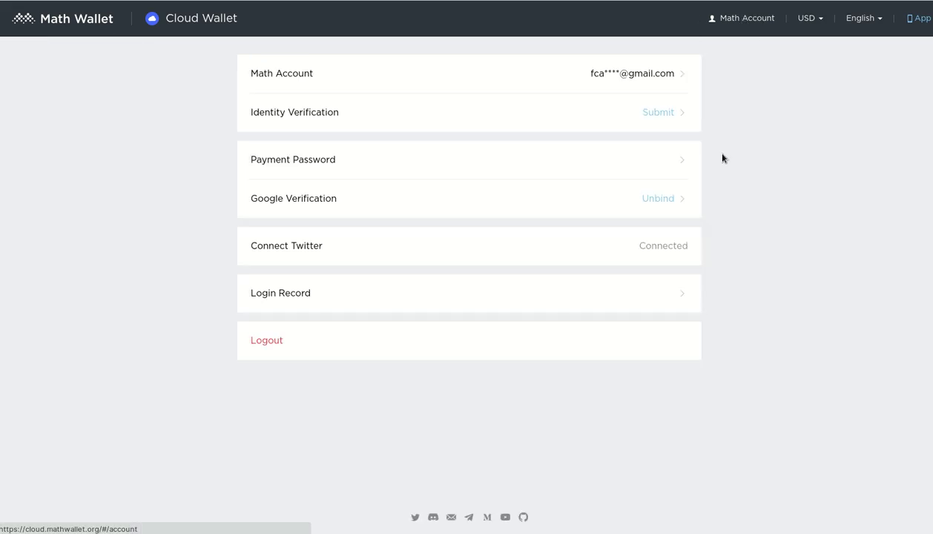
{"action": "left_click", "coordinate": [63, 26]}
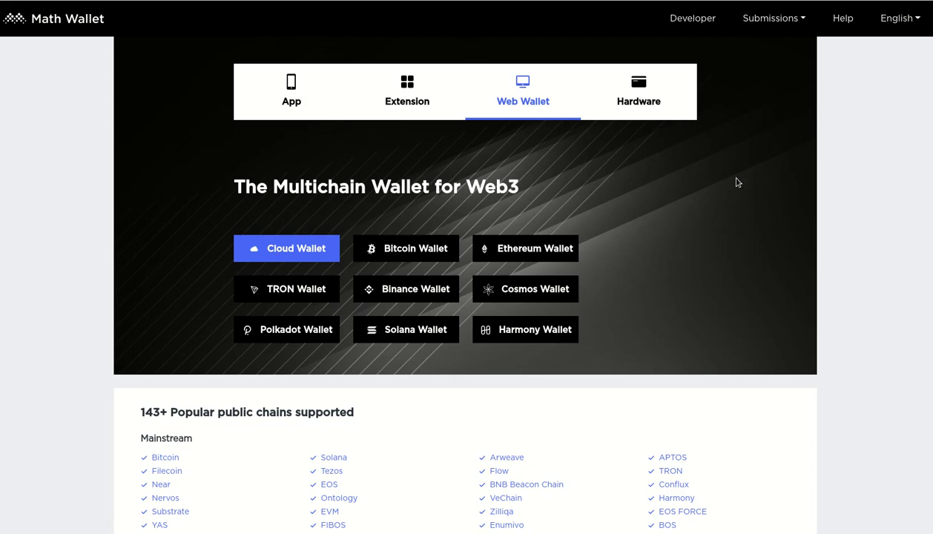
Switch to the mirrored phone window over the Math Wallet homepage and leave the open email for the phone's home screen
{"action": "mouse_move", "coordinate": [795, 530]}
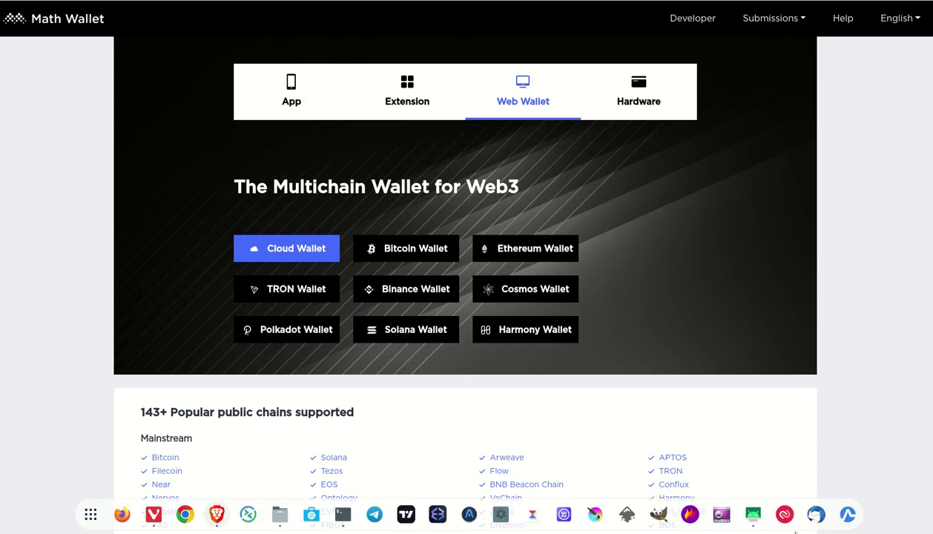
{"action": "key", "text": "alt+Tab"}
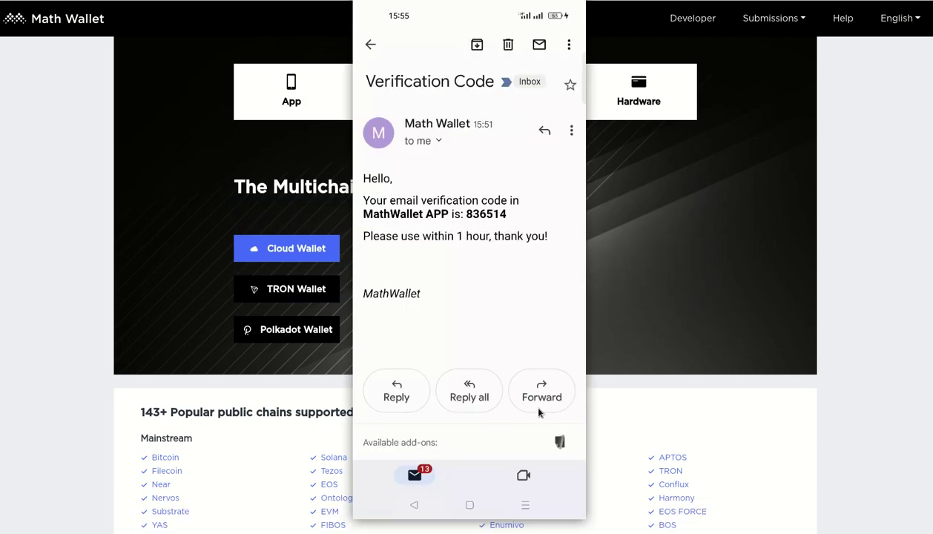
{"action": "key", "text": "super+d"}
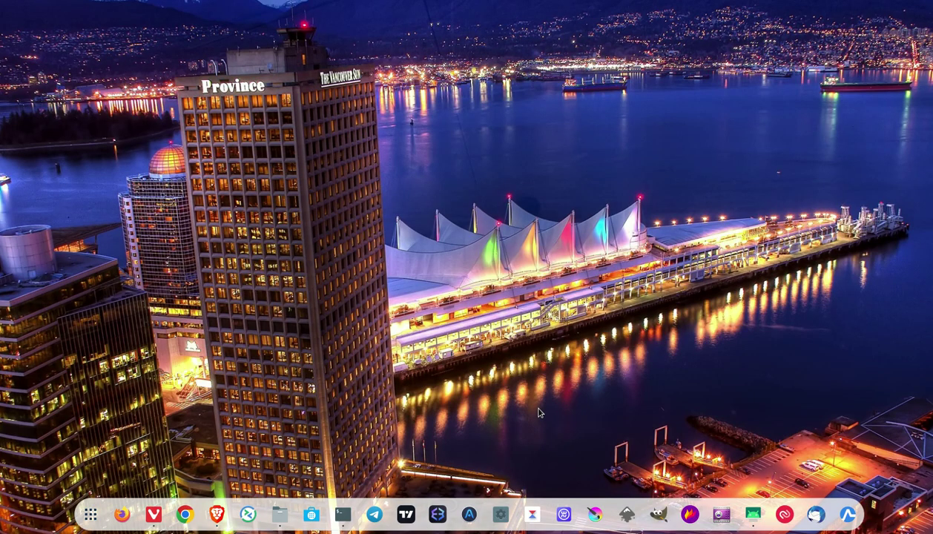
{"action": "key", "text": "alt+Tab"}
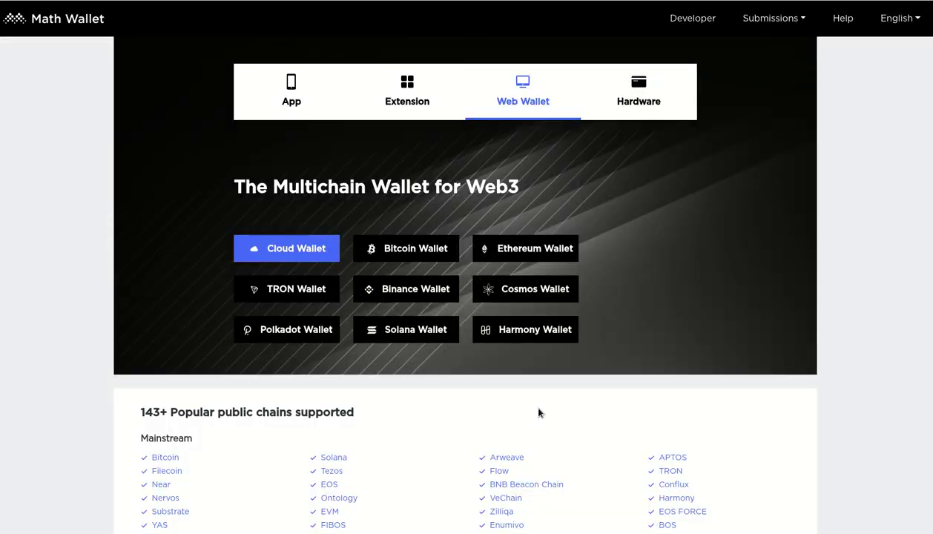
{"action": "key", "text": "alt+Tab"}
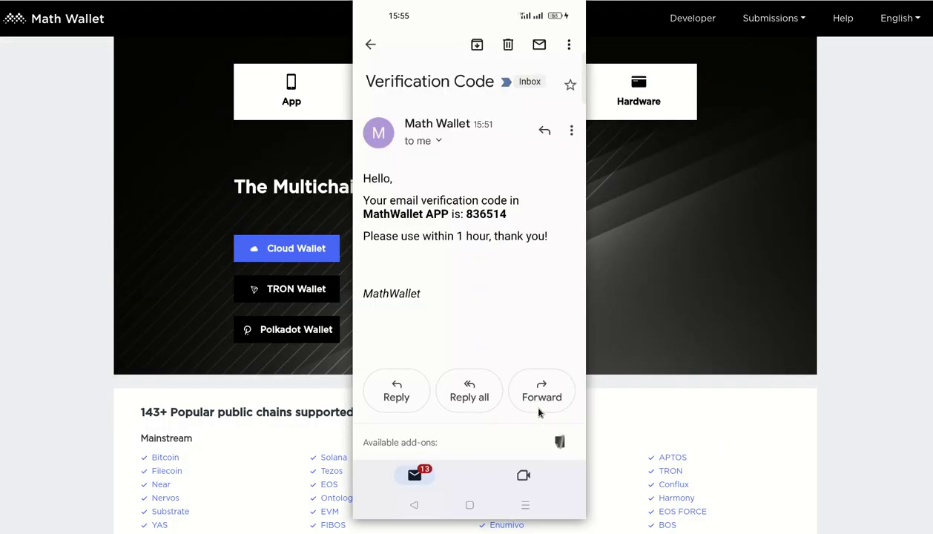
{"action": "key", "text": "alt+h"}
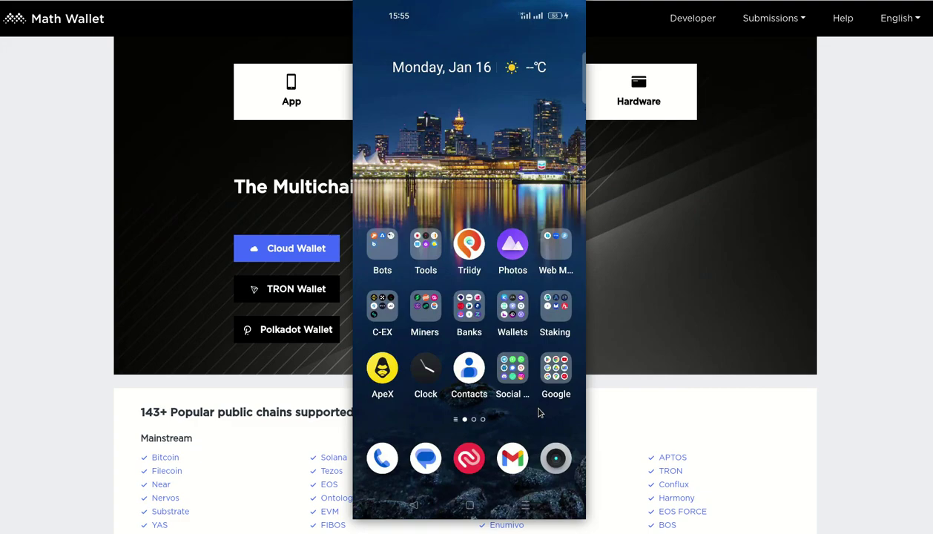